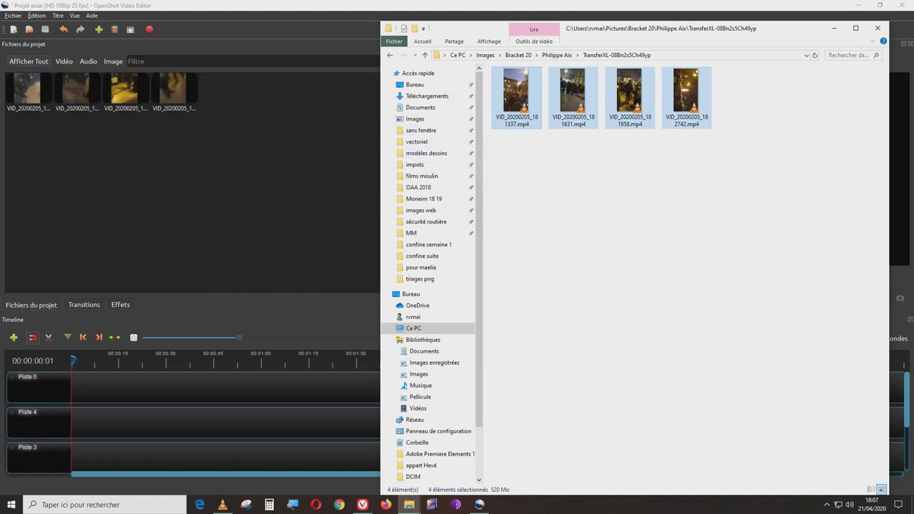
Step: Place the first project video at the start of Piste 4 and apply the Échelle 1/4 - Centre layout
left_click(29, 92)
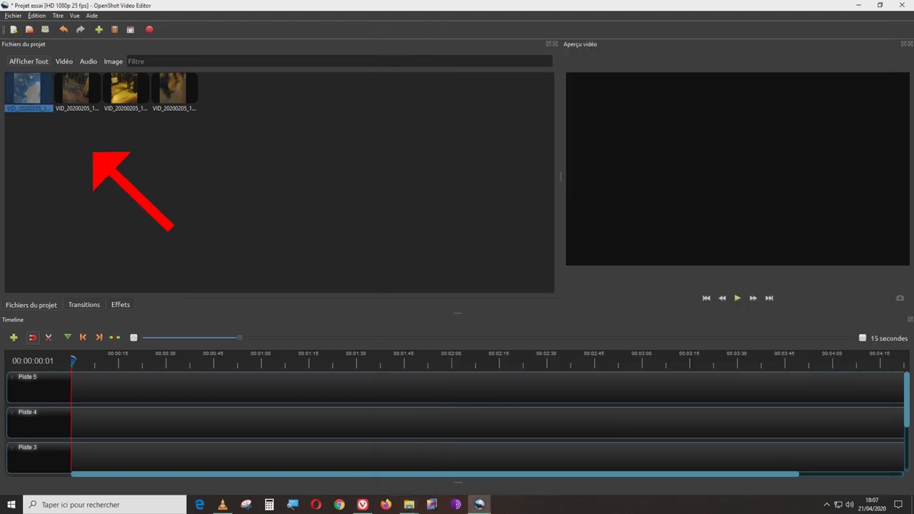
left_click_drag(28, 92, 72, 421)
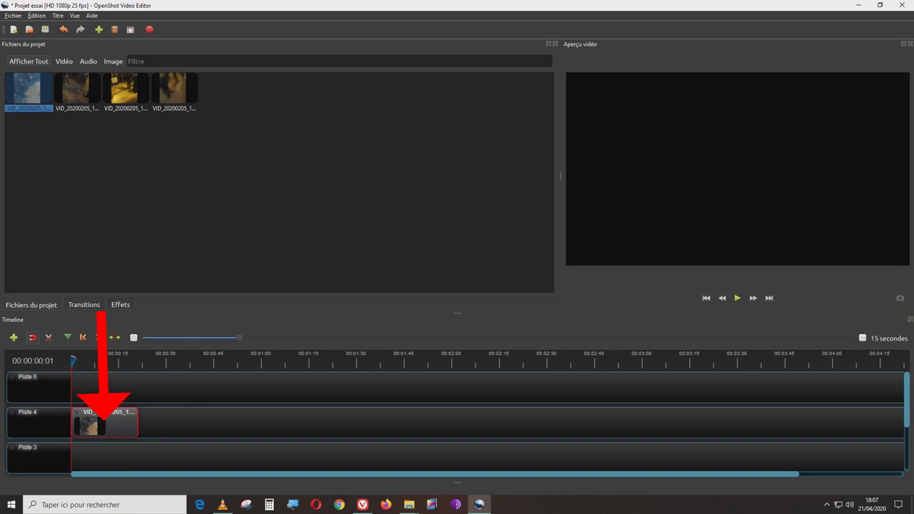
right_click(108, 422)
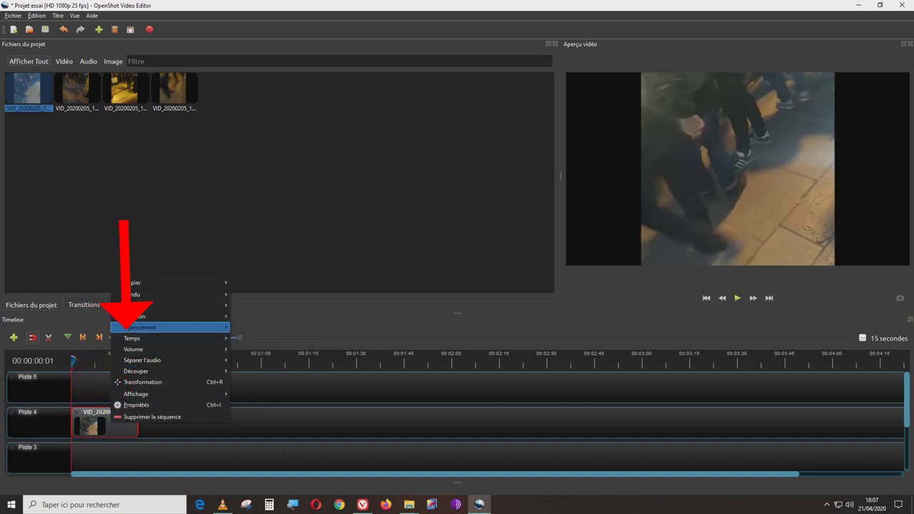
mouse_move(192, 324)
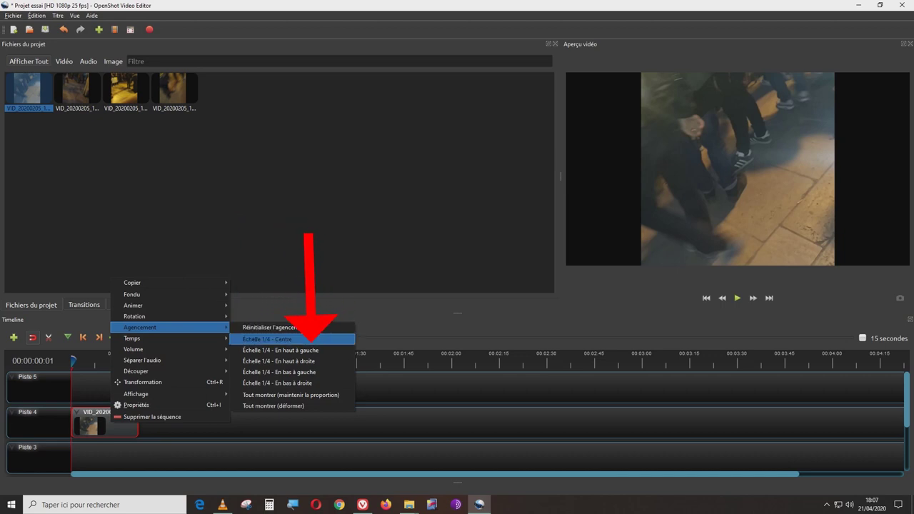
left_click(268, 339)
Step: Enlarge the Piste 4 clip with Transformation until it fills the full height of the frame
right_click(123, 424)
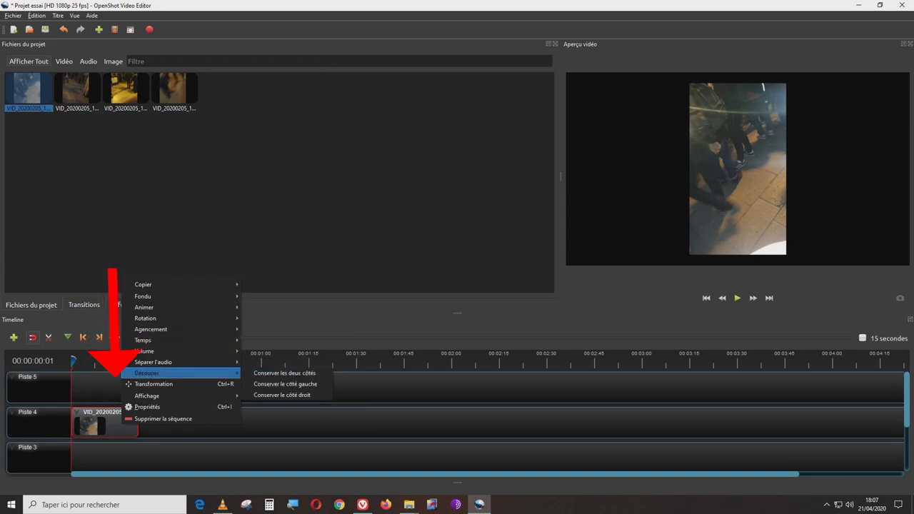
left_click(163, 384)
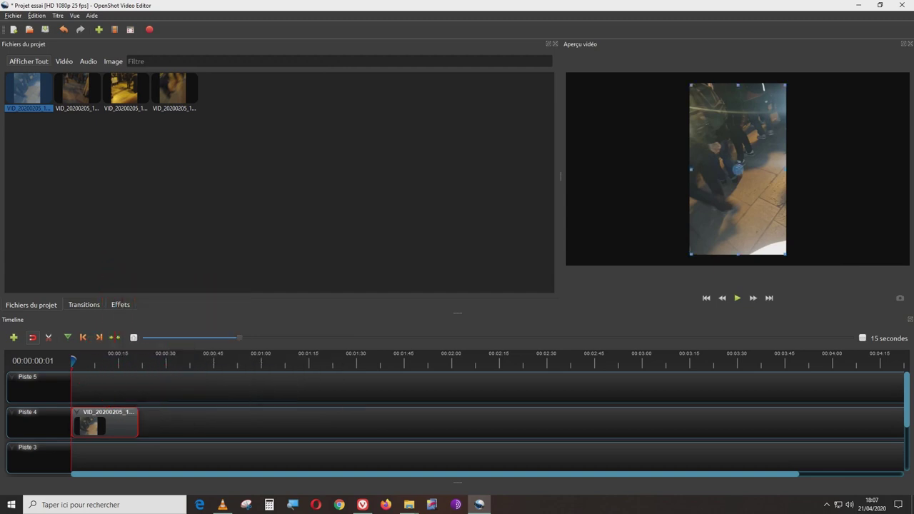
mouse_move(690, 255)
left_mouse_down()
mouse_move(666, 271)
mouse_move(688, 263)
left_mouse_up()
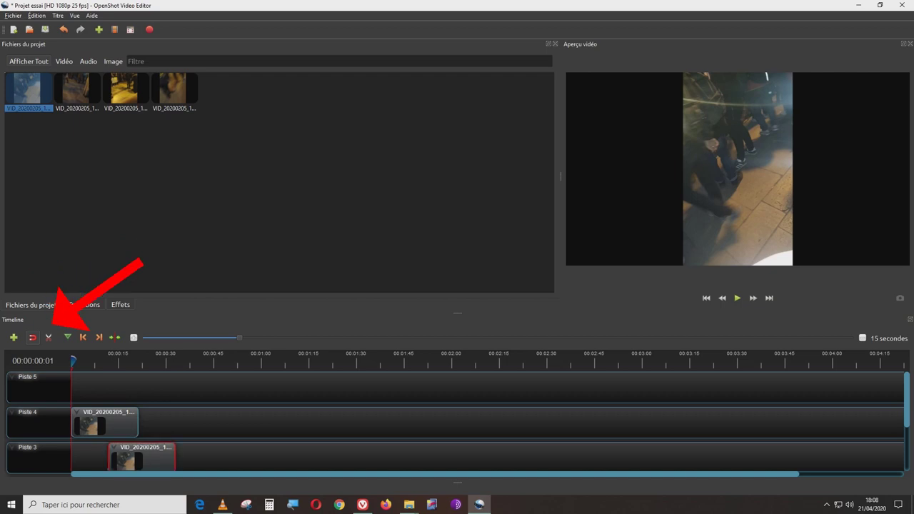
Step: Align the Piste 3 clip with the start of the timeline and enlarge it with Transformation to fill the frame's width
left_click_drag(141, 456, 105, 456)
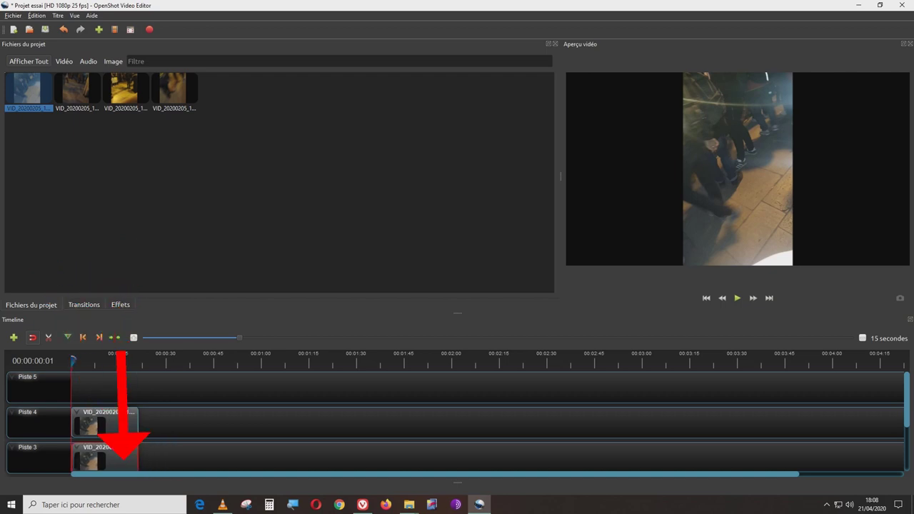
right_click(101, 457)
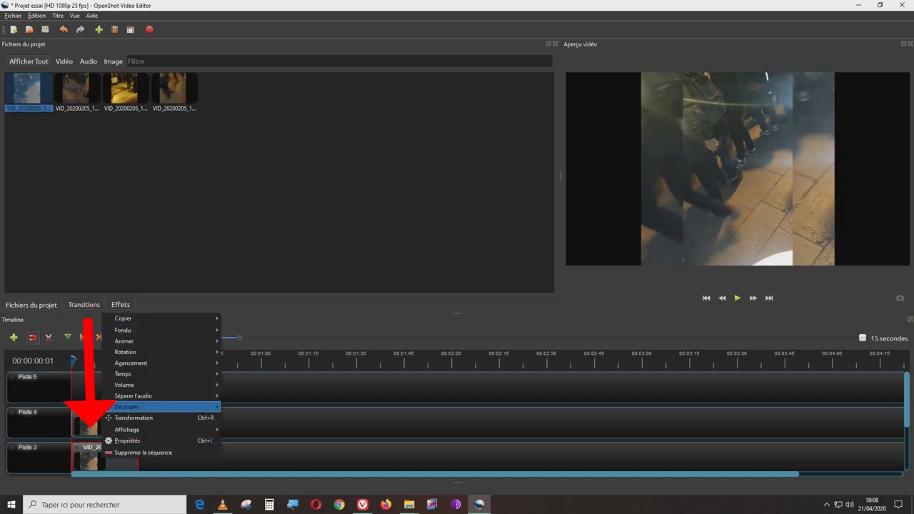
left_click(172, 417)
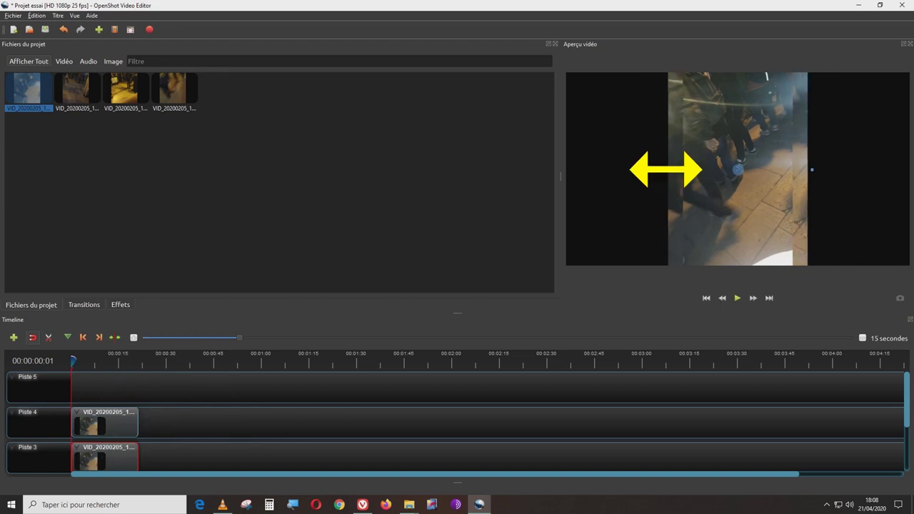
left_click_drag(665, 169, 550, 170)
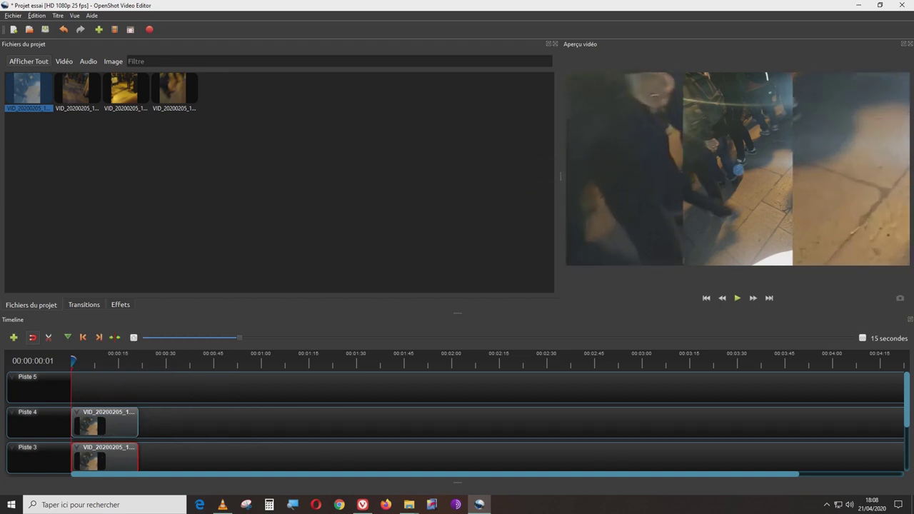
Step: Apply the Flou effect to the Piste 3 clip and set its horizontal and vertical radius to 10
left_click(121, 303)
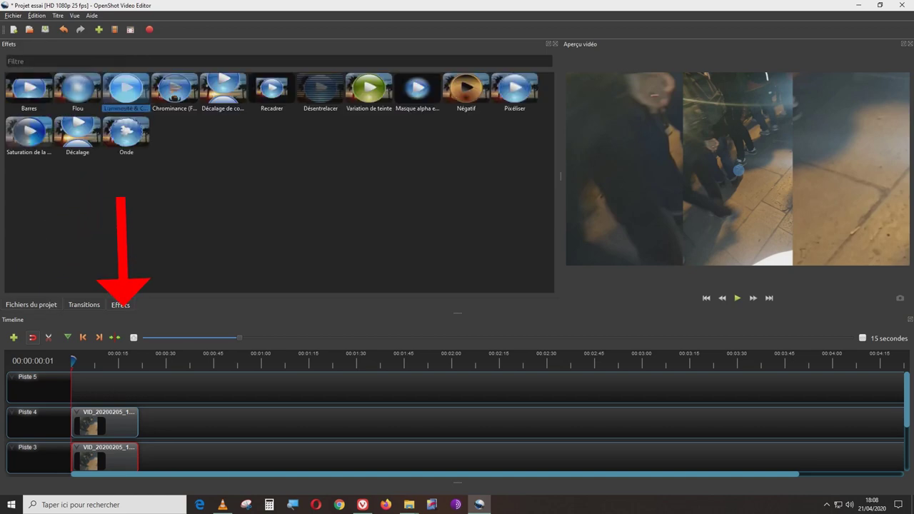
left_click_drag(77, 97, 92, 447)
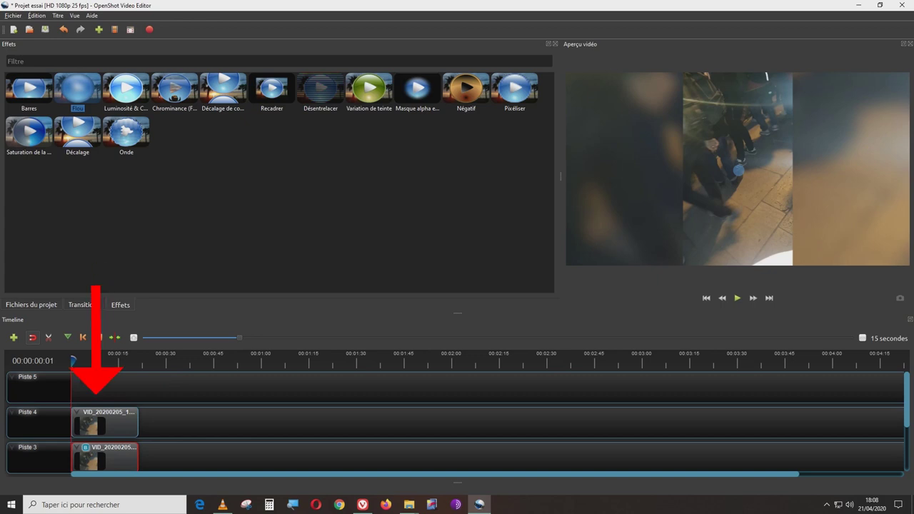
right_click(83, 447)
left_click(107, 455)
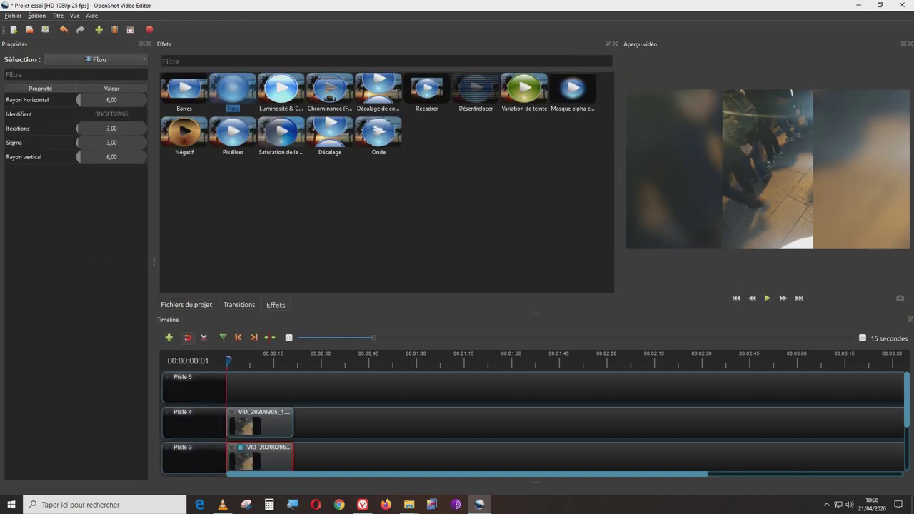
left_click(72, 101)
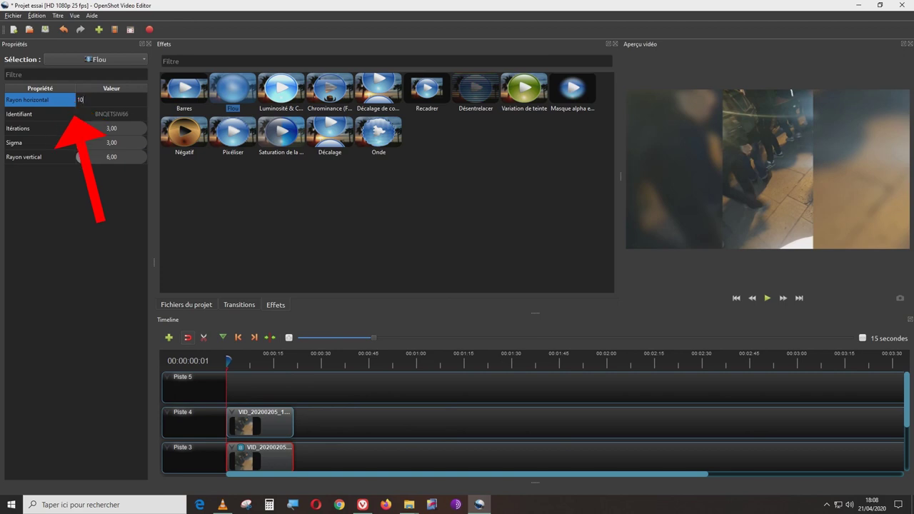
double_click(80, 157)
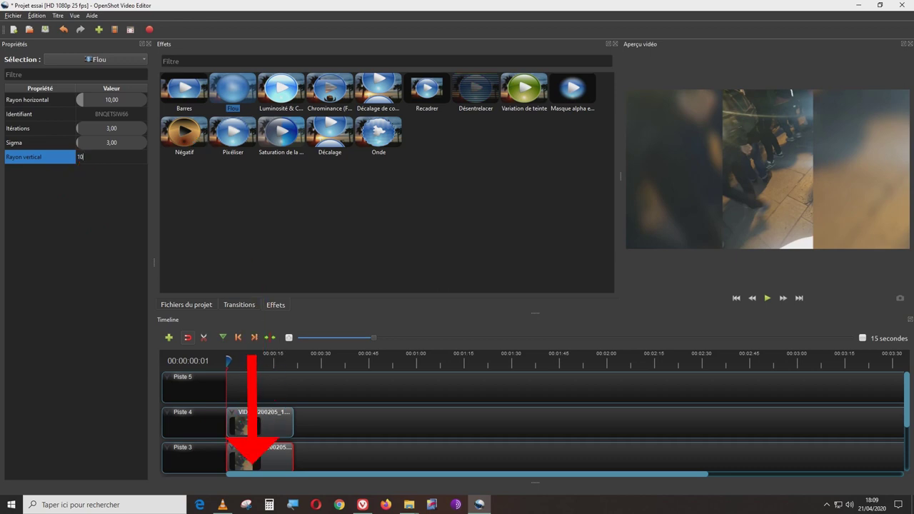
Step: Lower the Alpha of the Piste 3 background clip to 0.53
left_click(251, 462)
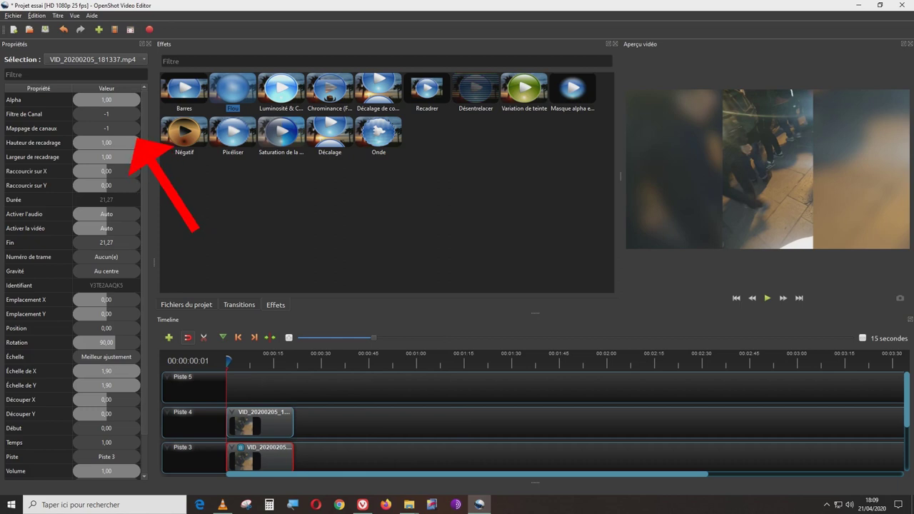
left_click(131, 99)
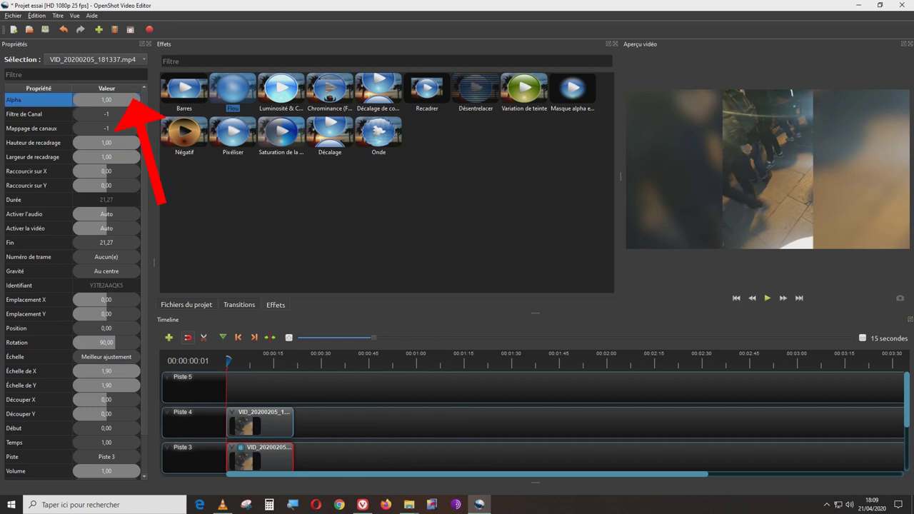
left_click_drag(133, 99, 123, 99)
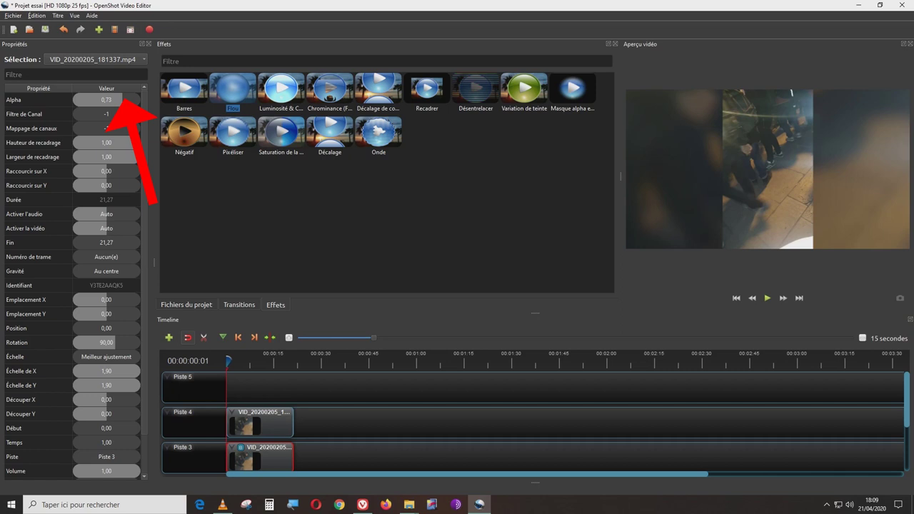
left_click_drag(122, 101, 107, 101)
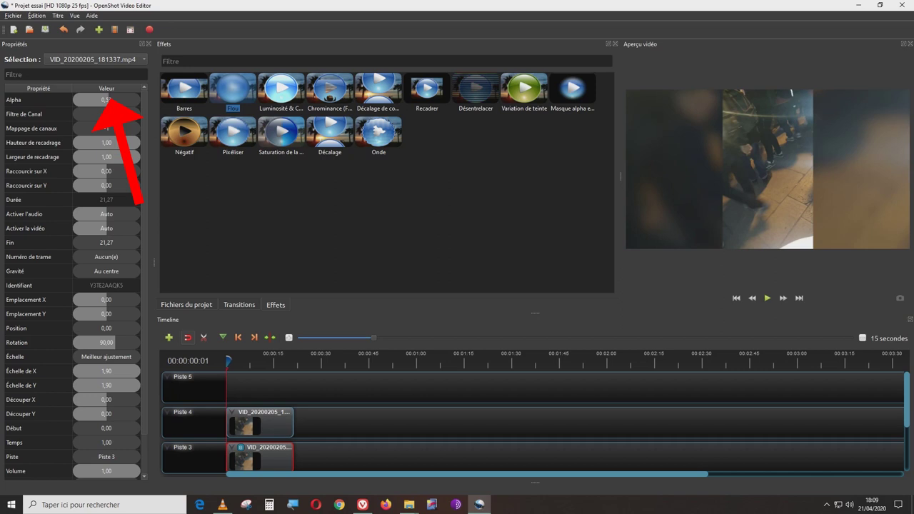
Step: Apply the Luminosité & Contraste effect to the Piste 4 clip and set its contrast to 20
left_click_drag(284, 96, 257, 372)
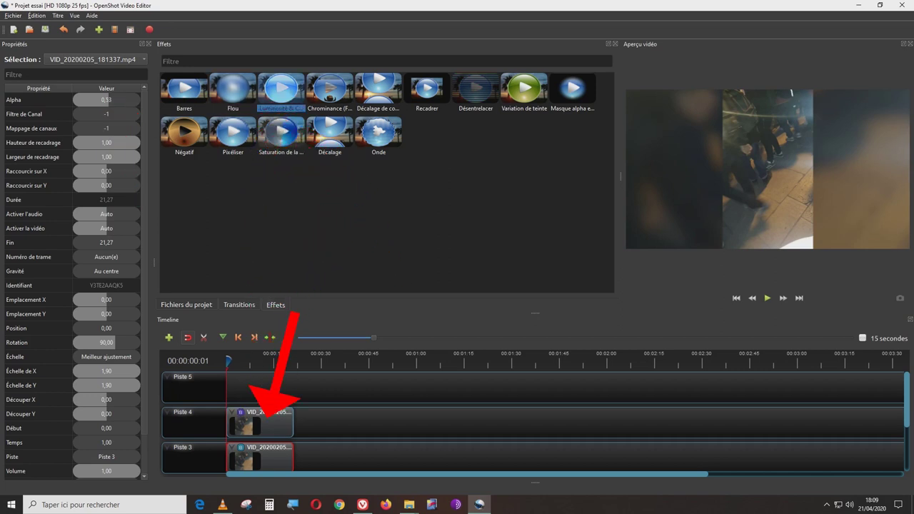
left_click(243, 421)
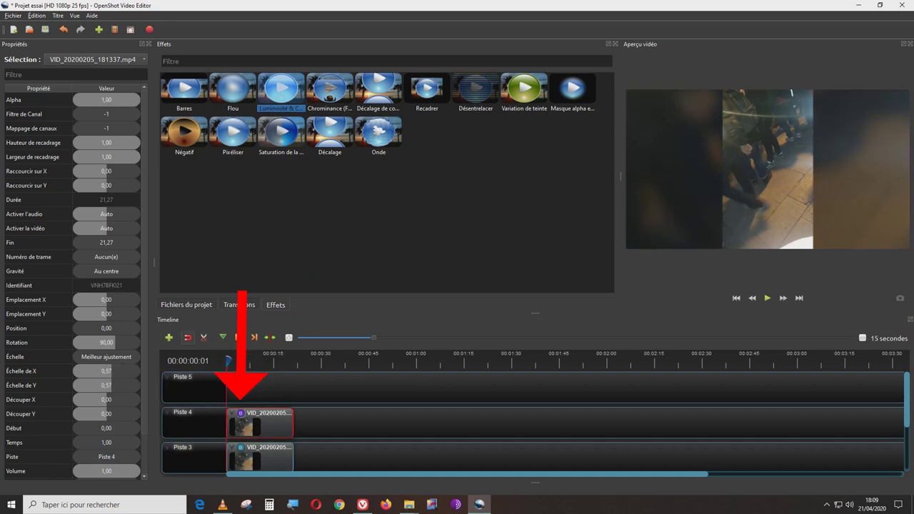
right_click(240, 413)
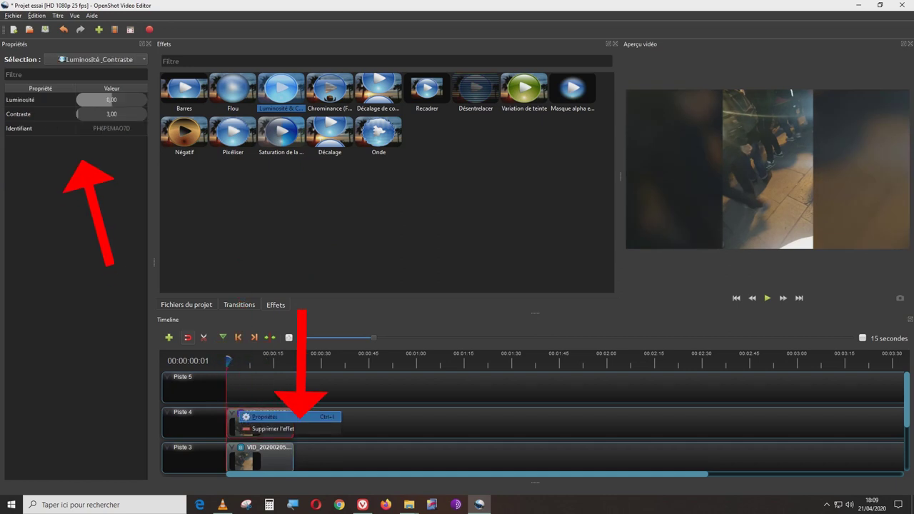
left_click(299, 416)
left_click(74, 116)
left_click(78, 116)
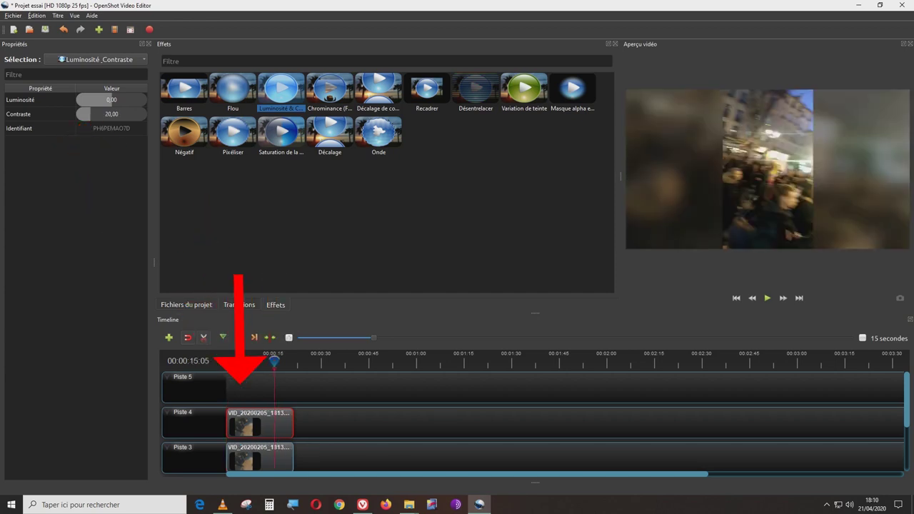
Step: Split the stacked Piste 4 and Piste 3 clips about midway and swap the order of their two halves
left_click(260, 422)
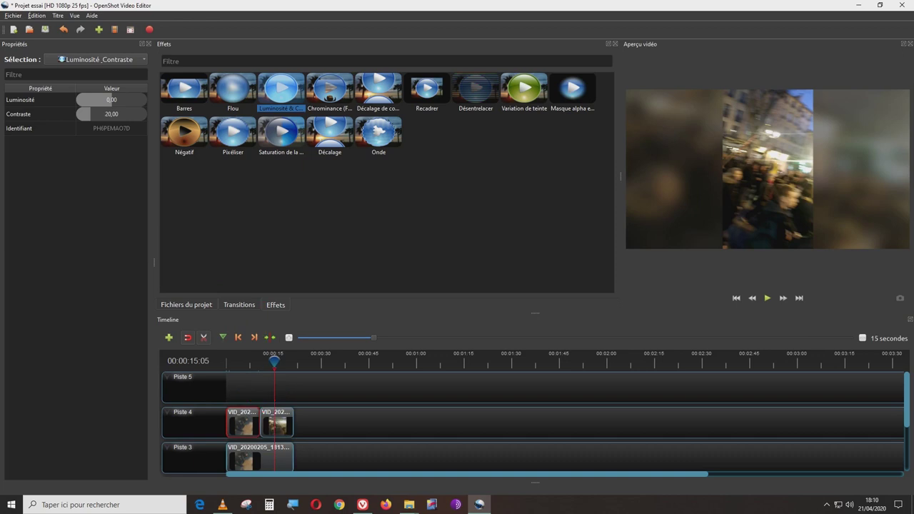
left_click(261, 457)
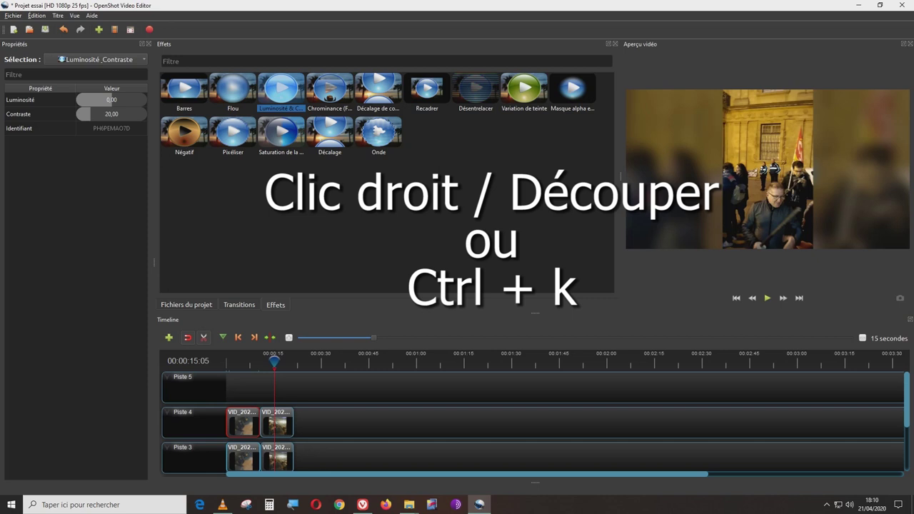
left_click_drag(335, 420, 226, 470)
left_click_drag(278, 425, 350, 464)
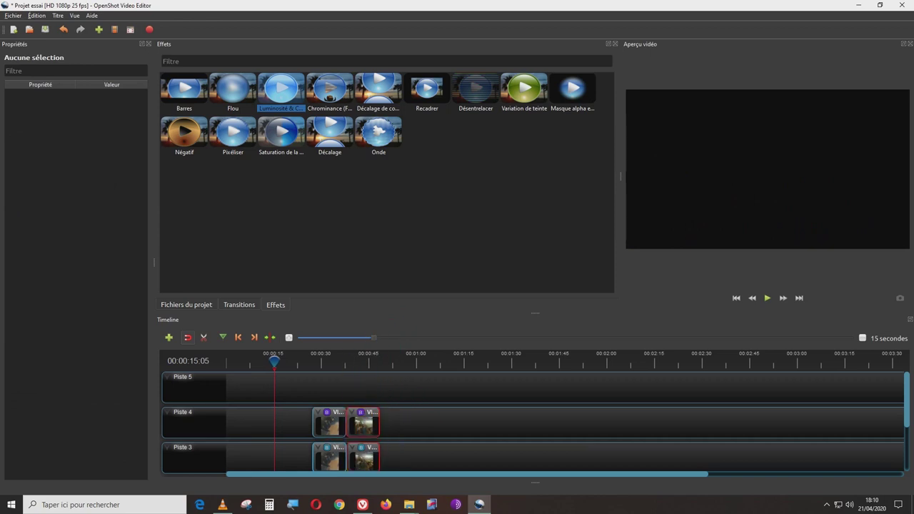
left_click_drag(363, 409, 241, 421)
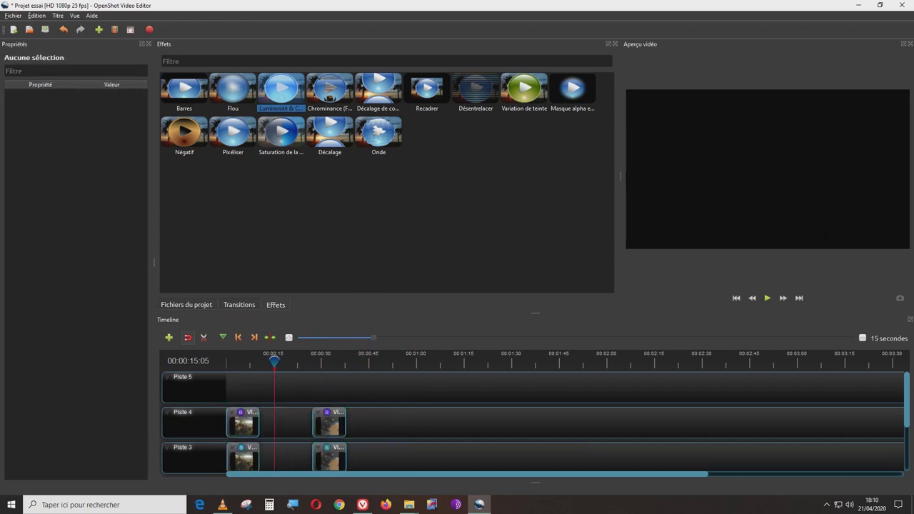
left_click_drag(376, 415, 284, 414)
Step: Move the second Piste 4 segment earlier so that it overlaps the end of the first segment
left_click_drag(374, 337, 338, 338)
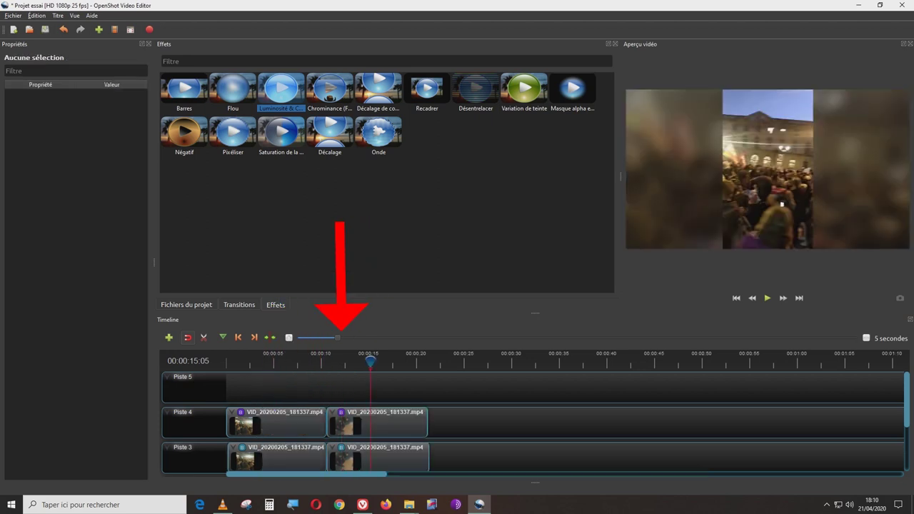
left_click(239, 305)
left_click_drag(395, 427, 350, 426)
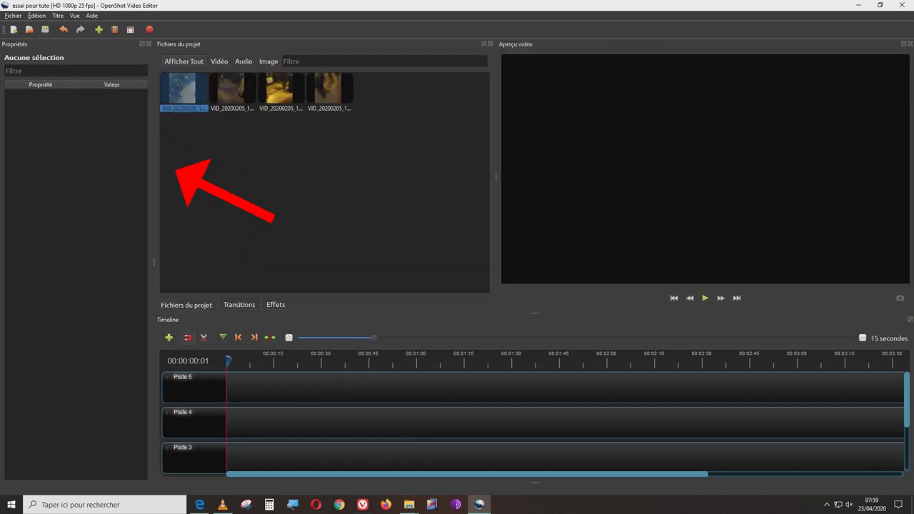
Step: In the new project, place the first video at the start of Piste 4 and set its X and Y scale to 0.62
left_click_drag(179, 166, 258, 416)
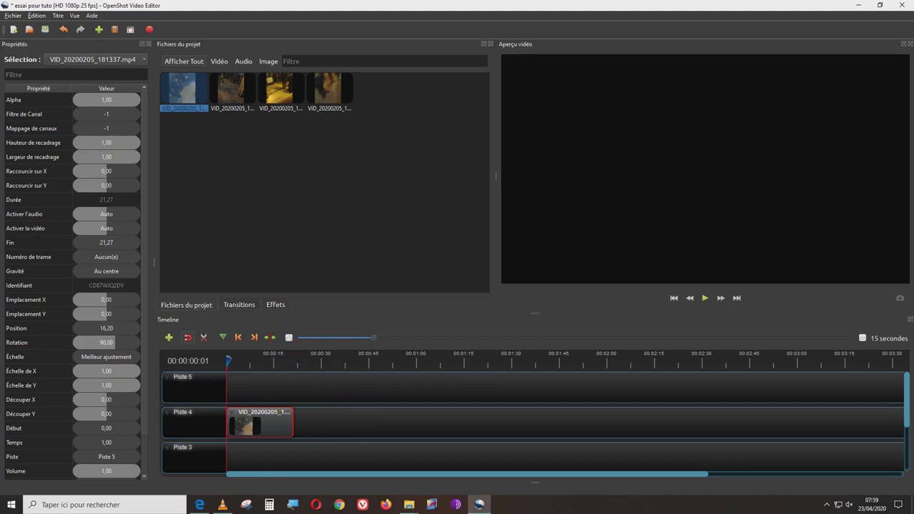
left_click(136, 370)
left_click_drag(137, 370, 115, 371)
left_click(115, 370)
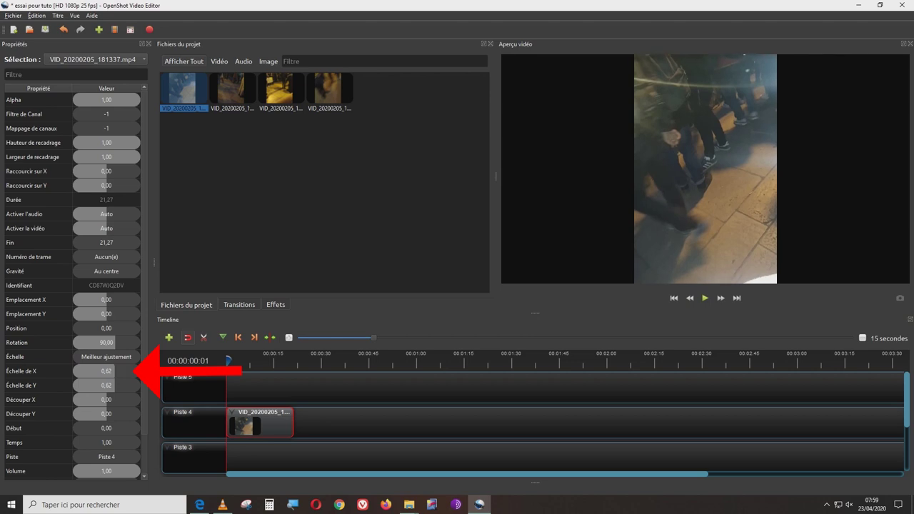
Step: Insert a keyframe on the X scale of the Piste 4 clip
right_click(107, 371)
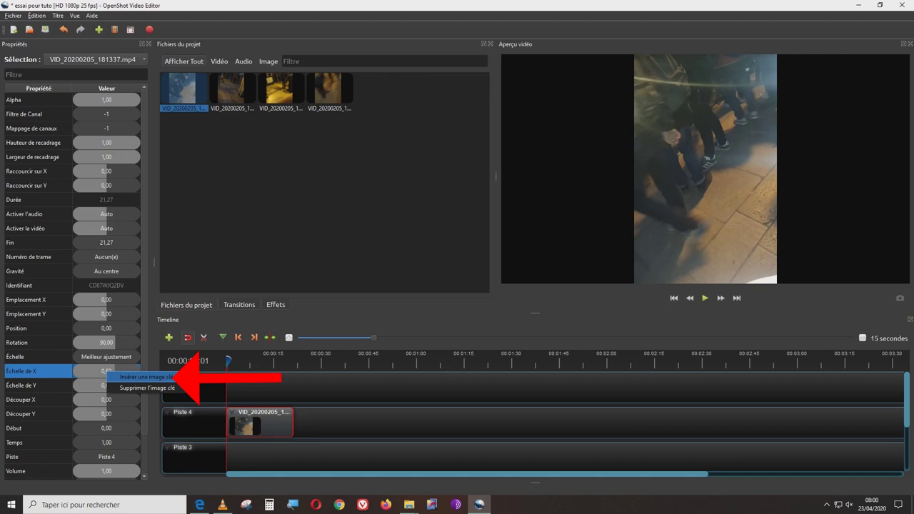
left_click(146, 377)
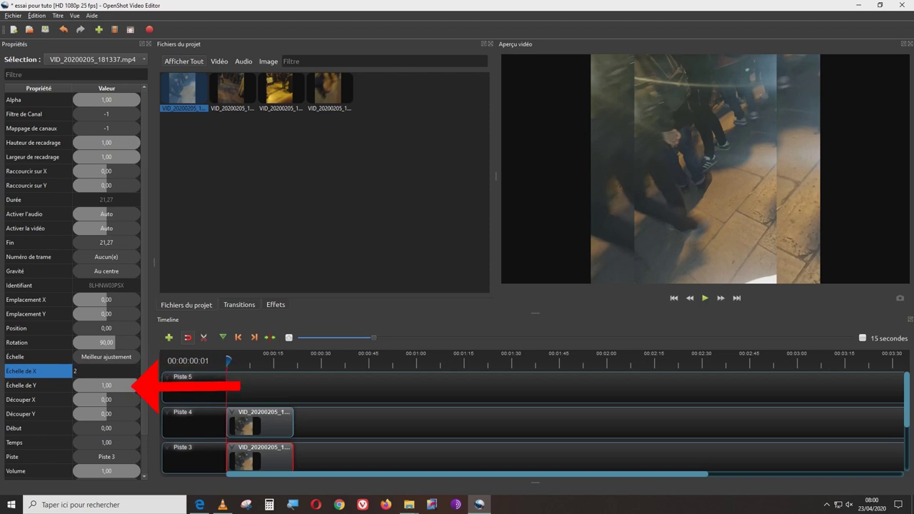
Step: Set the Piste 3 clip's X and Y scale to 2 and its alpha to 0.50
key("Return")
left_click(107, 384)
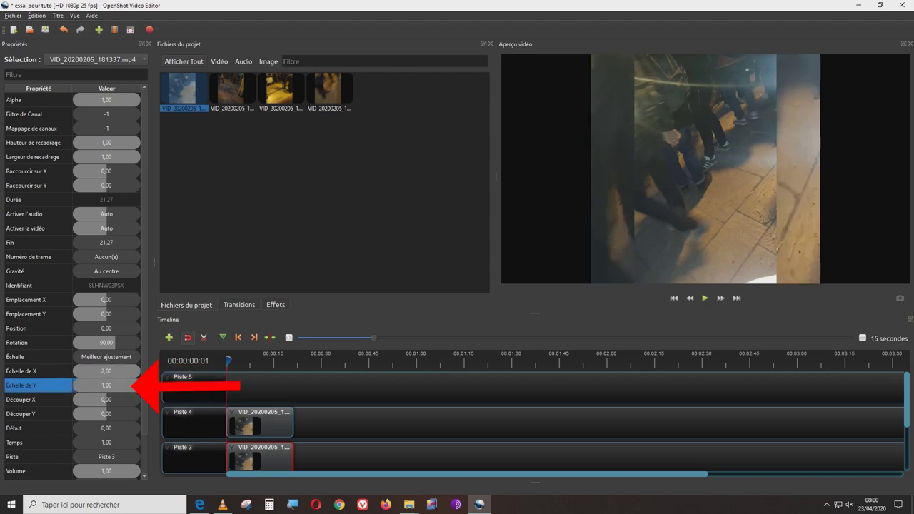
key("Return")
left_click_drag(139, 100, 114, 99)
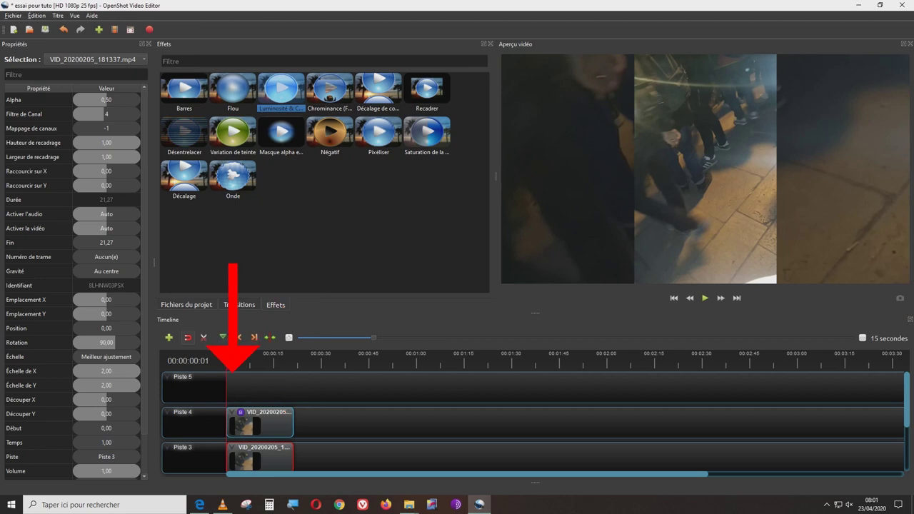
Step: Raise the contrast of the Luminosité & Contraste effect on the Piste 4 clip to about 32.67 and fine-tune it slightly lower
right_click(241, 412)
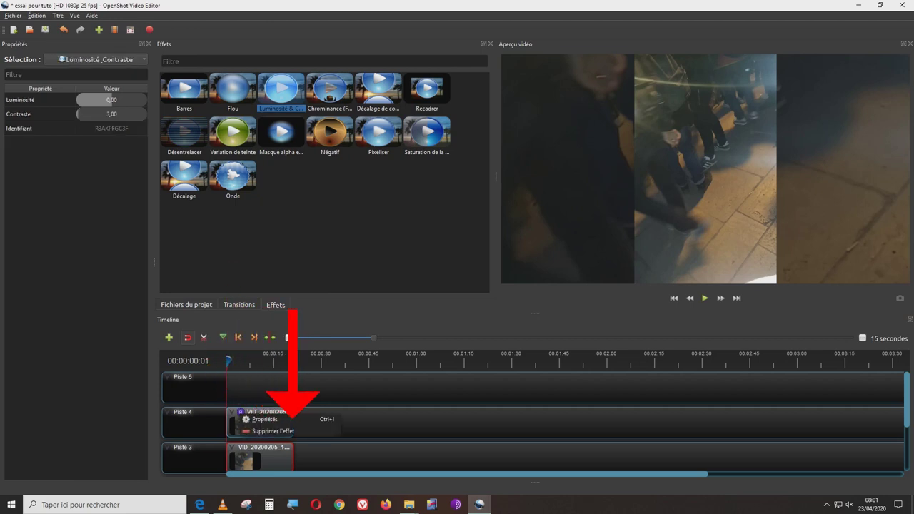
left_click(314, 419)
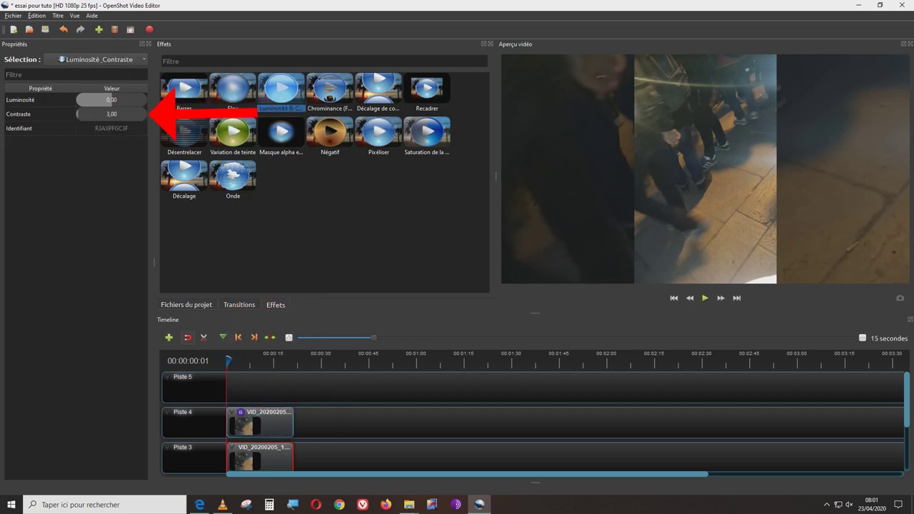
left_click_drag(79, 114, 100, 115)
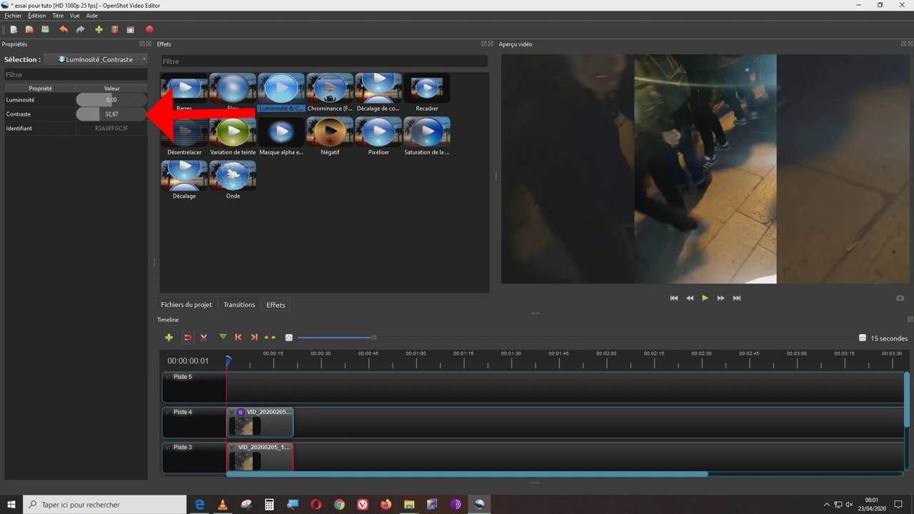
left_click_drag(95, 114, 93, 114)
Step: Insert a rotation keyframe at the start of the Piste 4 clip
left_click(274, 421)
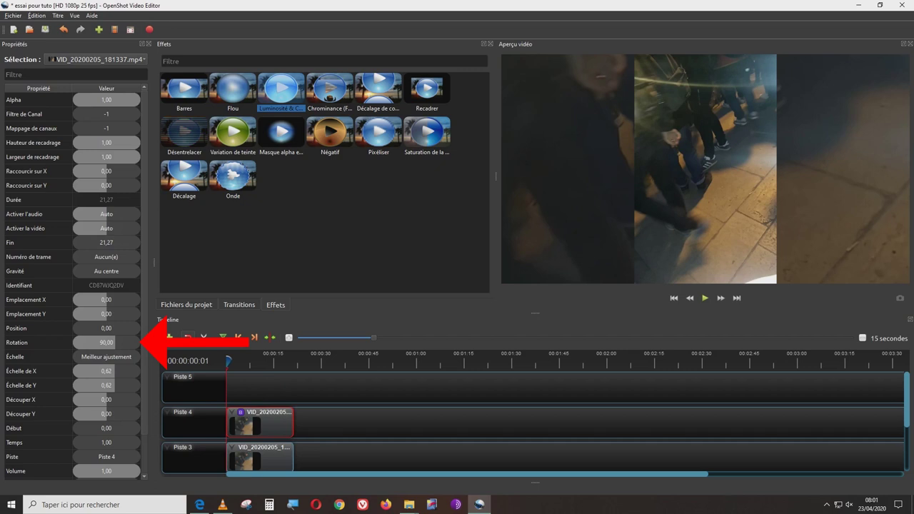
right_click(119, 343)
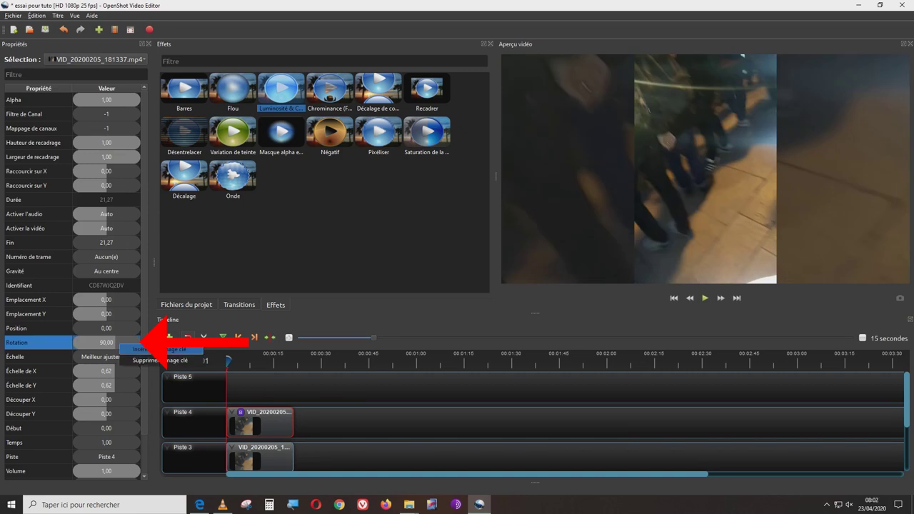
left_click(150, 349)
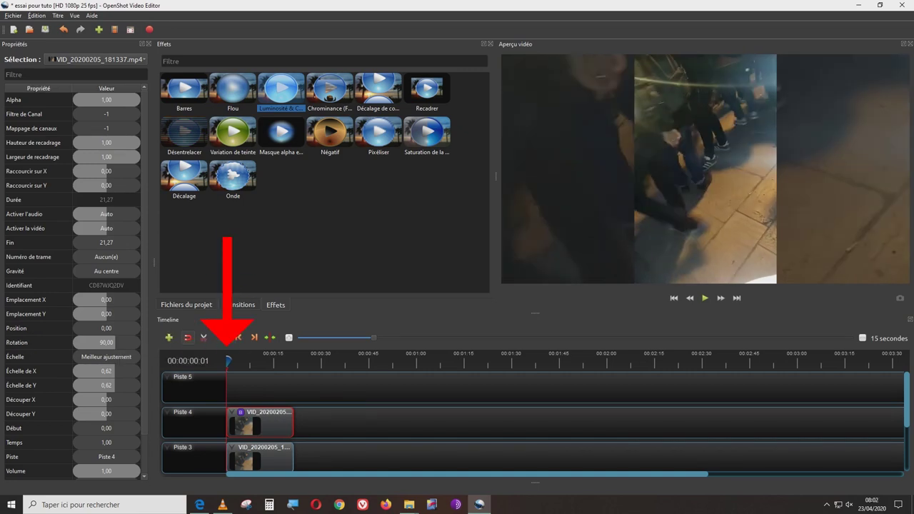
Step: At 00:00:10:21, set the Piste 4 clip's rotation to -270 and insert a keyframe on it
left_click_drag(227, 360, 260, 361)
left_click(119, 344)
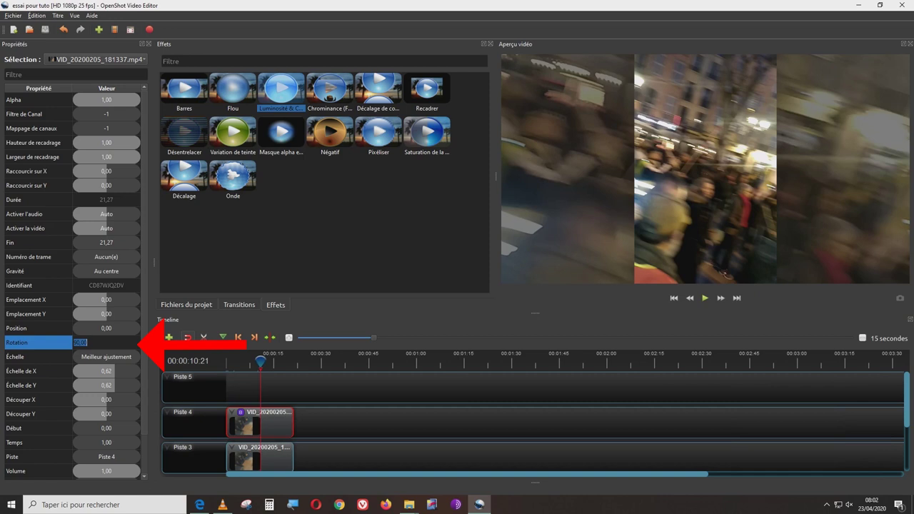
key("Return")
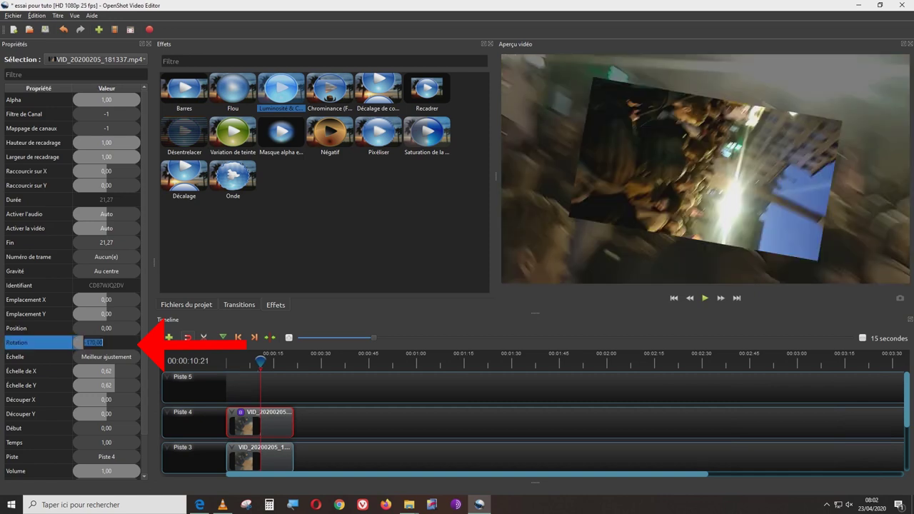
key("Return")
right_click(114, 346)
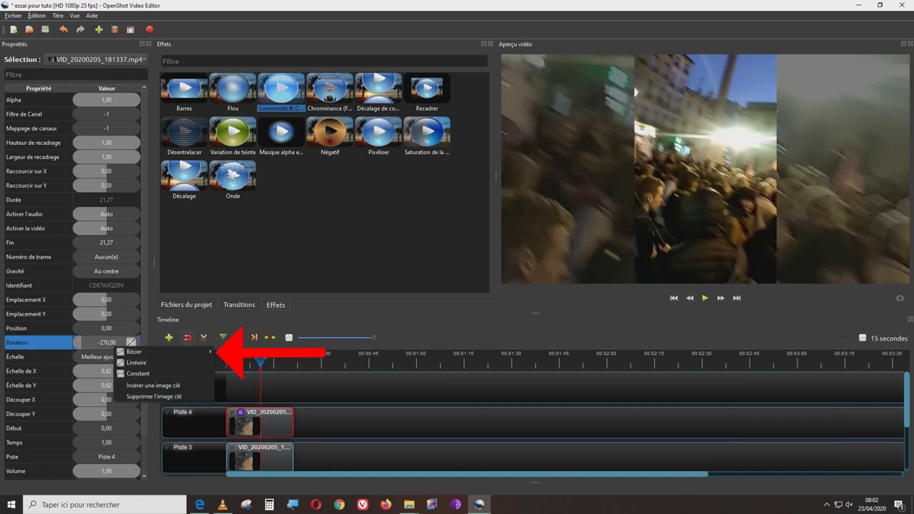
left_click(165, 385)
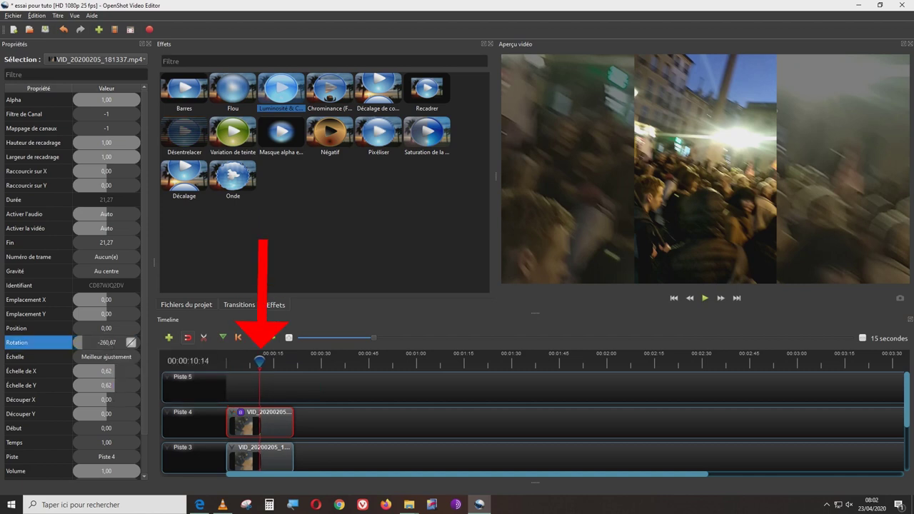
Step: Back at 00:00:00:01, set the Piste 4 clip's rotation to 90 and insert a keyframe on it
left_click(228, 361)
left_click_drag(229, 362, 227, 362)
left_click_drag(373, 337, 337, 337)
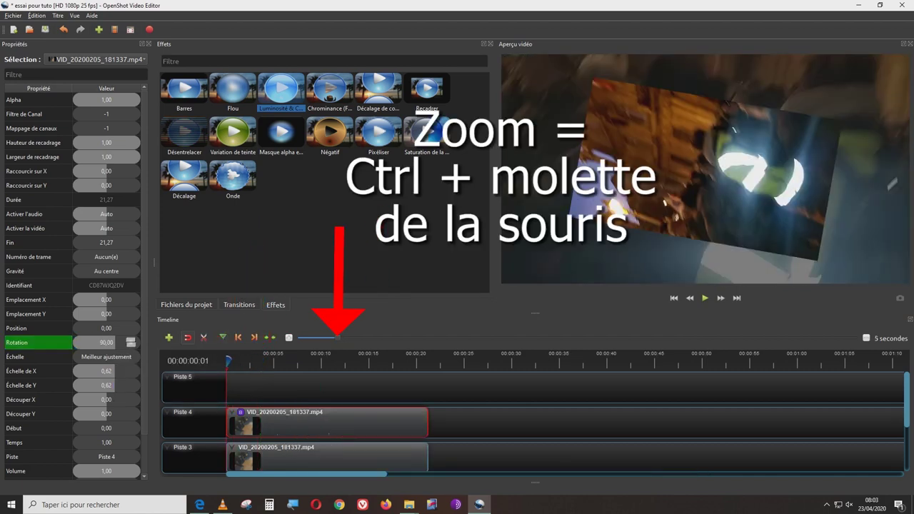
scroll(536, 421, "up", 2)
scroll(535, 422, "up", 3)
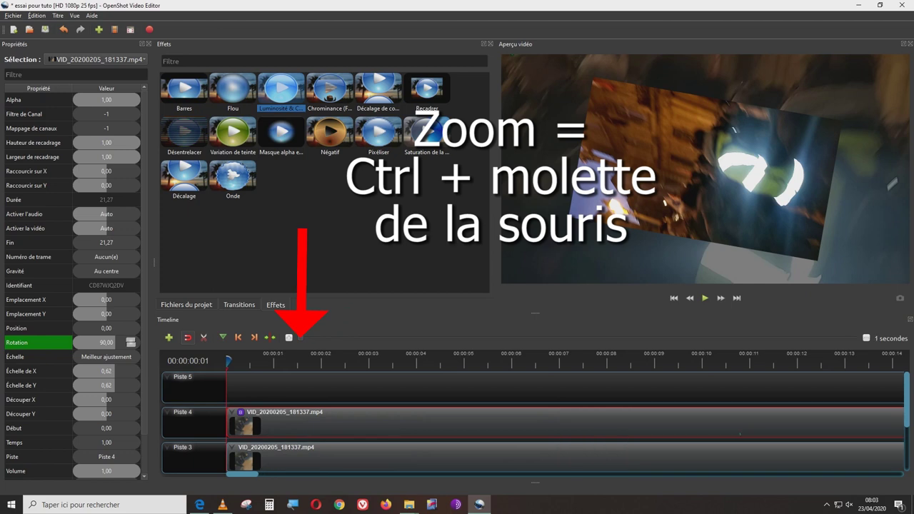
left_click_drag(115, 342, 112, 343)
double_click(112, 343)
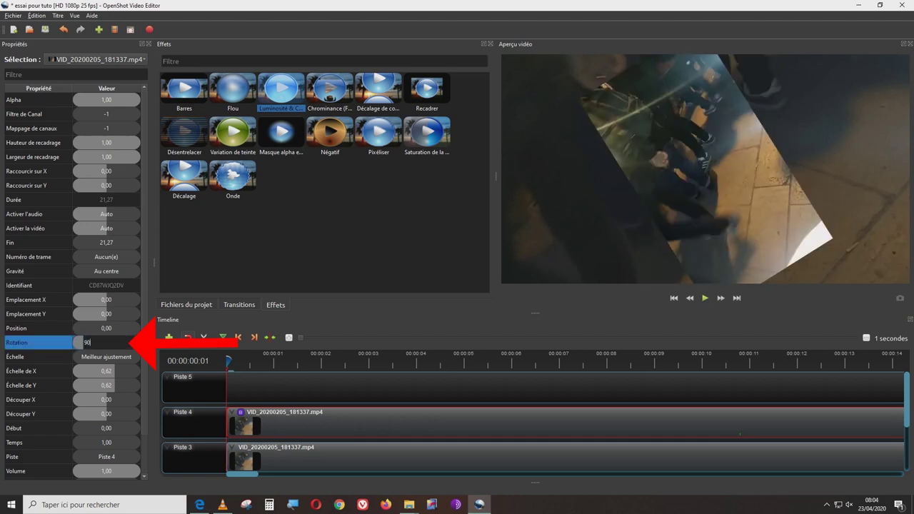
key("Return")
right_click(106, 343)
left_click(143, 382)
Step: At 00:00:10:20, insert keyframes on the X scale and Y scale of the Piste 4 clip
left_click_drag(229, 359, 318, 359)
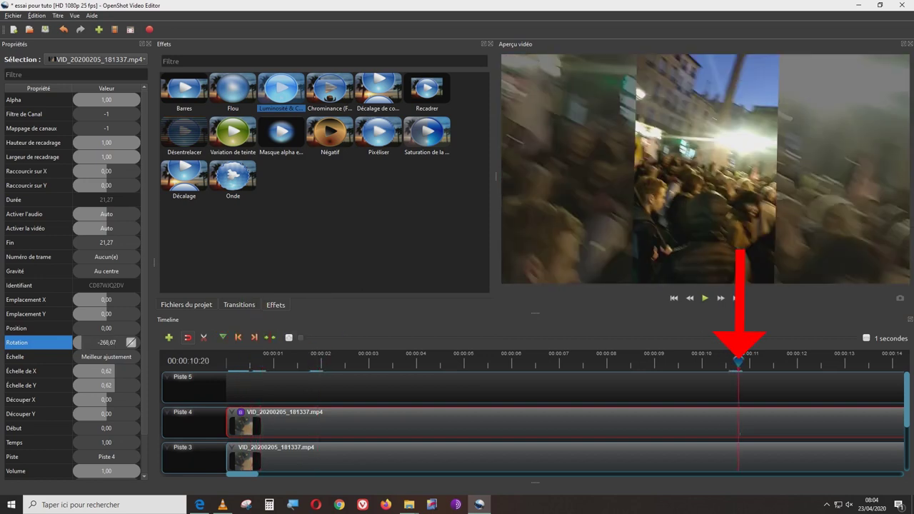
key("Right")
key("Right")
key("Right")
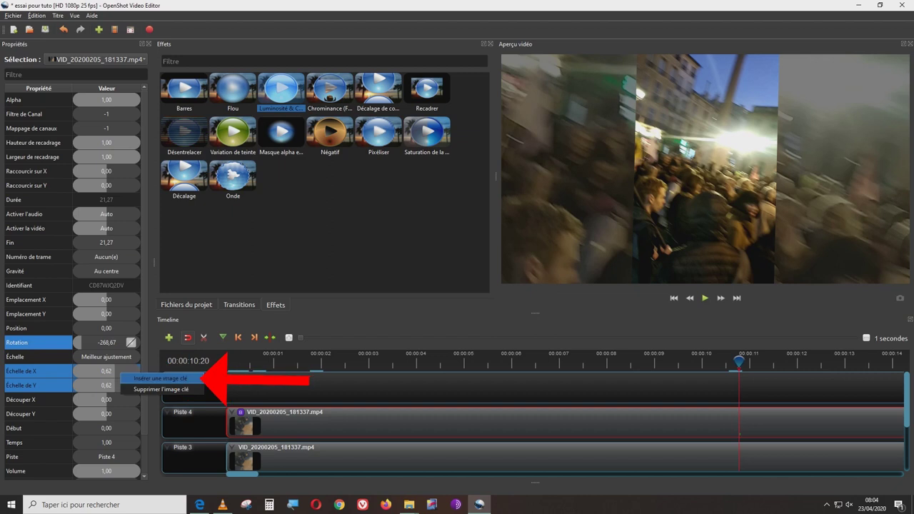
left_click(161, 378)
right_click(119, 389)
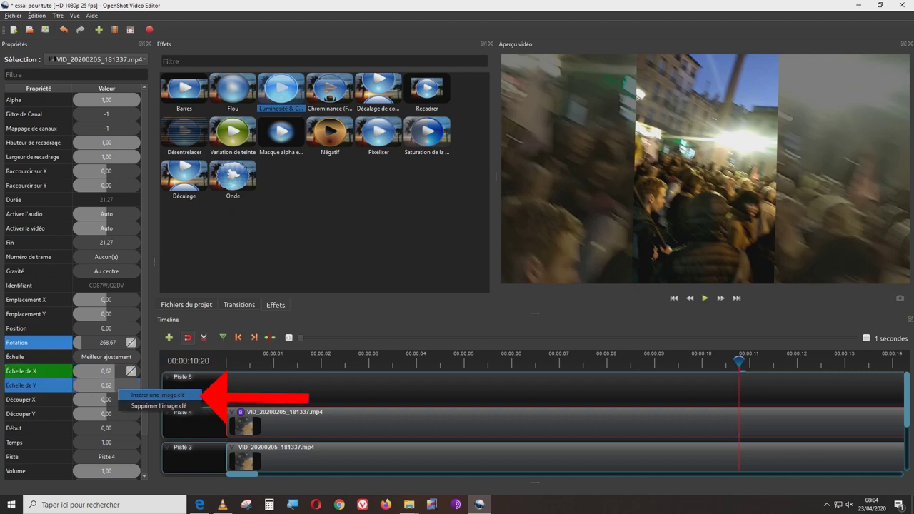
left_click(159, 395)
Step: At 00:00:21:04, set the Piste 4 clip's X and Y scale to 2, inserting a keyframe on the X scale
left_click_drag(301, 338, 319, 338)
left_click_drag(397, 361, 561, 361)
double_click(106, 370)
key("Return")
right_click(106, 373)
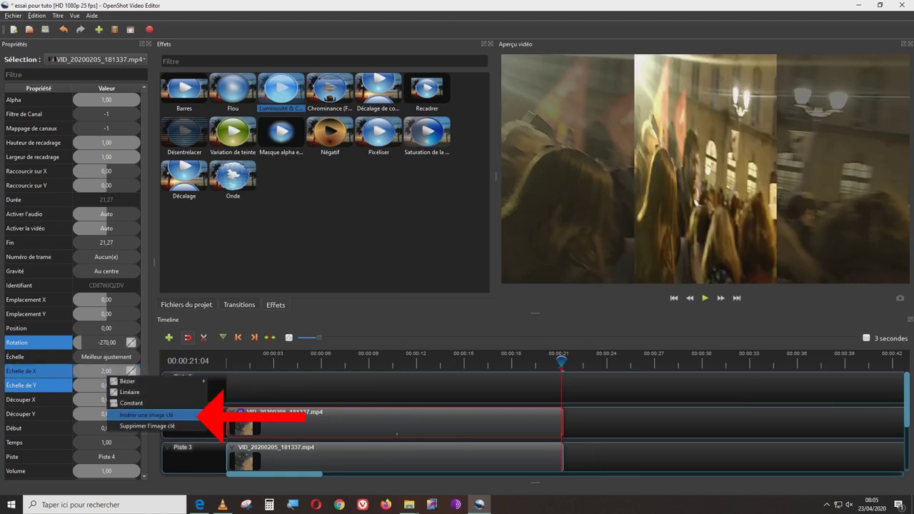
left_click(161, 415)
double_click(107, 386)
key("Return")
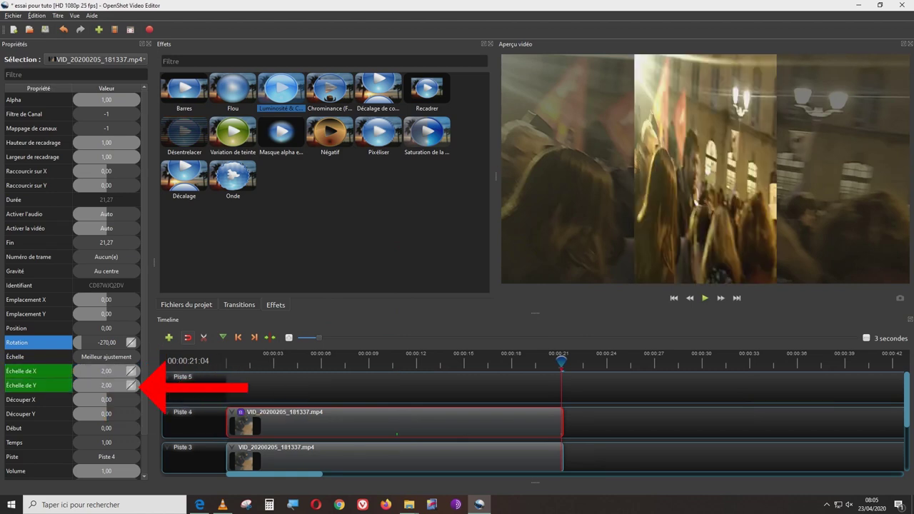
Step: Separate the Piste 4 clip's audio as a single clip with all channels and move that audio clip to Piste 5
left_click_drag(561, 360, 396, 361)
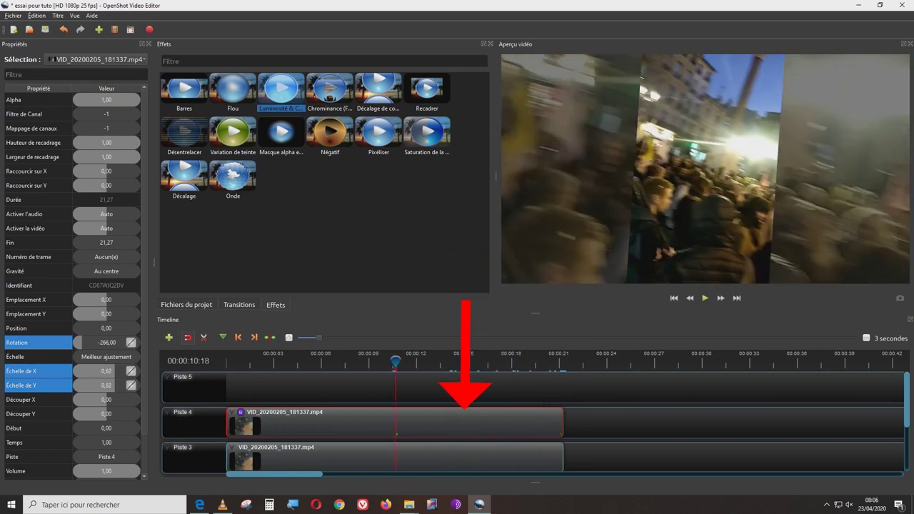
right_click(496, 429)
mouse_move(582, 368)
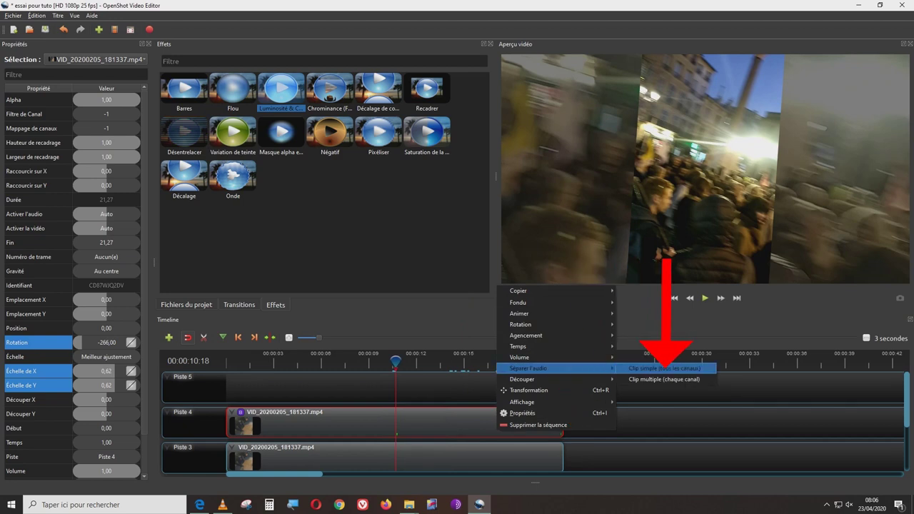
left_click(713, 369)
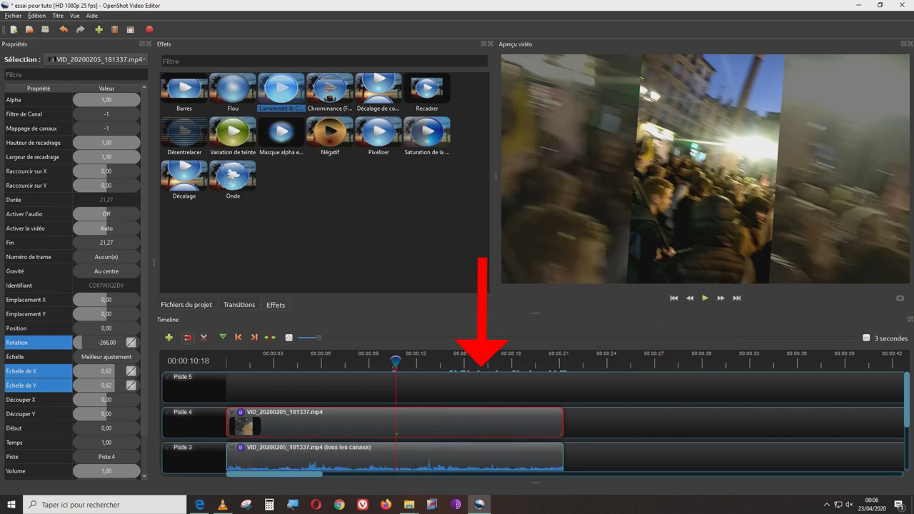
left_click_drag(484, 451, 480, 378)
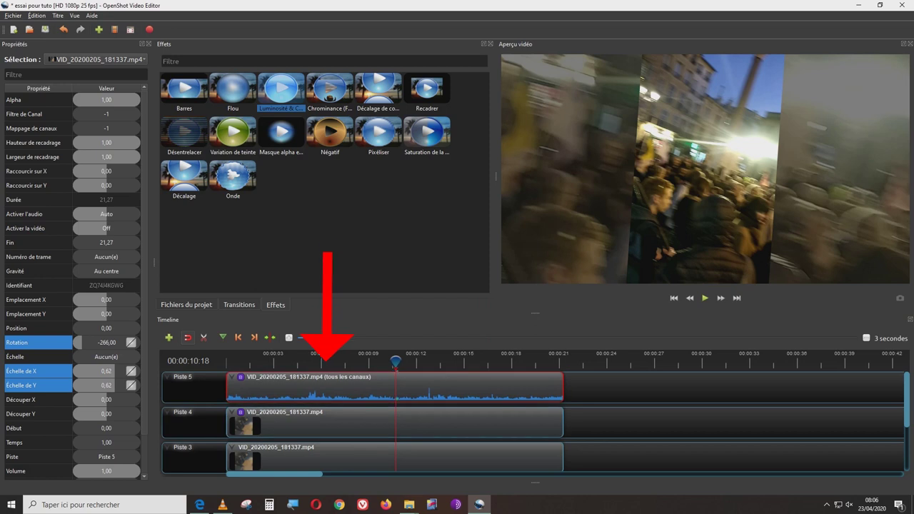
Step: Apply a volume fade-in at the start of the Piste 5 audio clip and set its volume to 0 at the clip's end
right_click(336, 389)
mouse_move(397, 318)
mouse_move(499, 329)
left_click(582, 340)
left_click_drag(396, 362, 563, 357)
double_click(106, 470)
type("0")
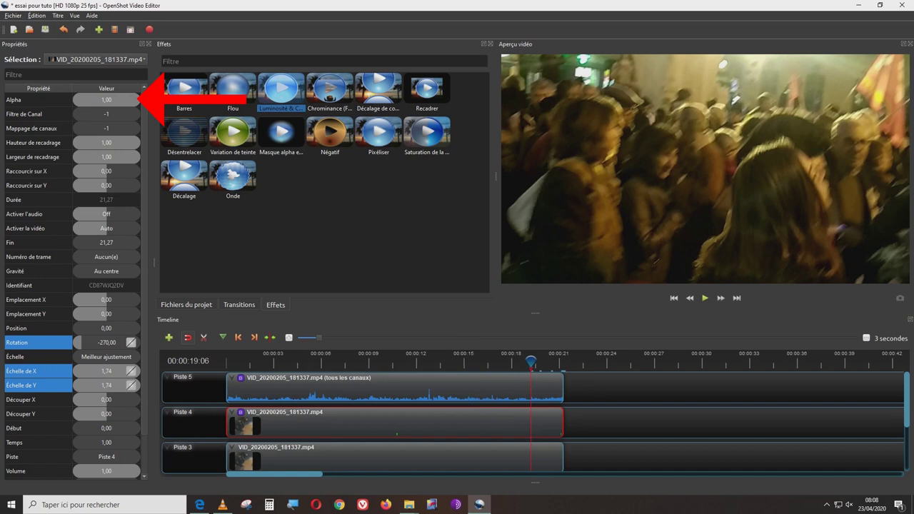
Step: Insert an alpha keyframe on the Piste 4 clip at 00:00:19:06 and set its alpha to 0 at 00:00:21:07
right_click(106, 97)
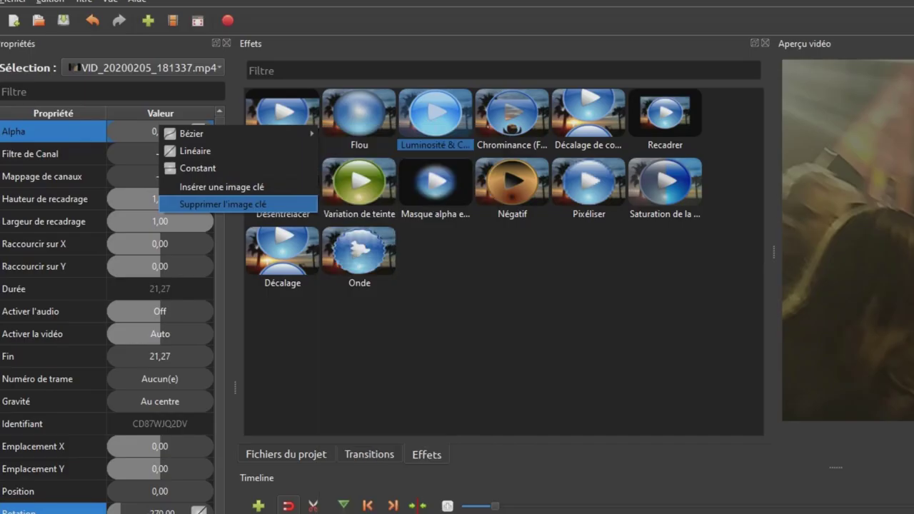
left_click(222, 187)
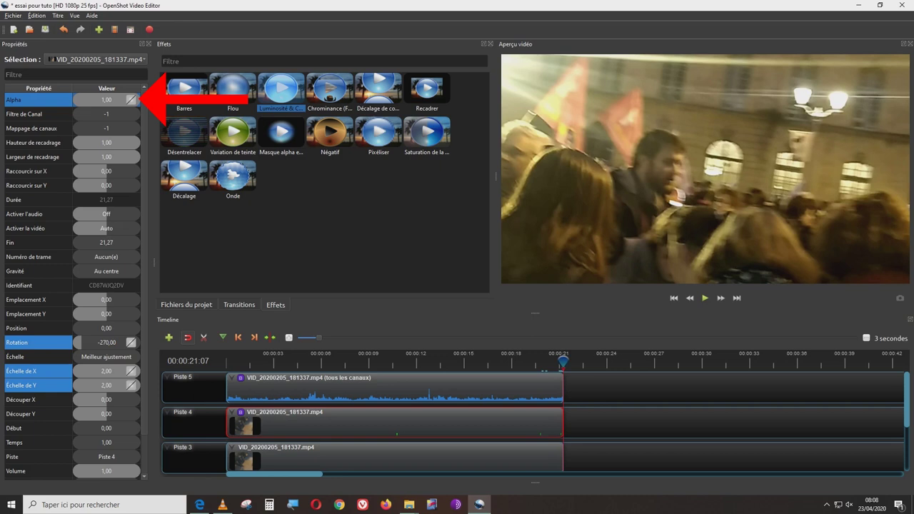
key("Return")
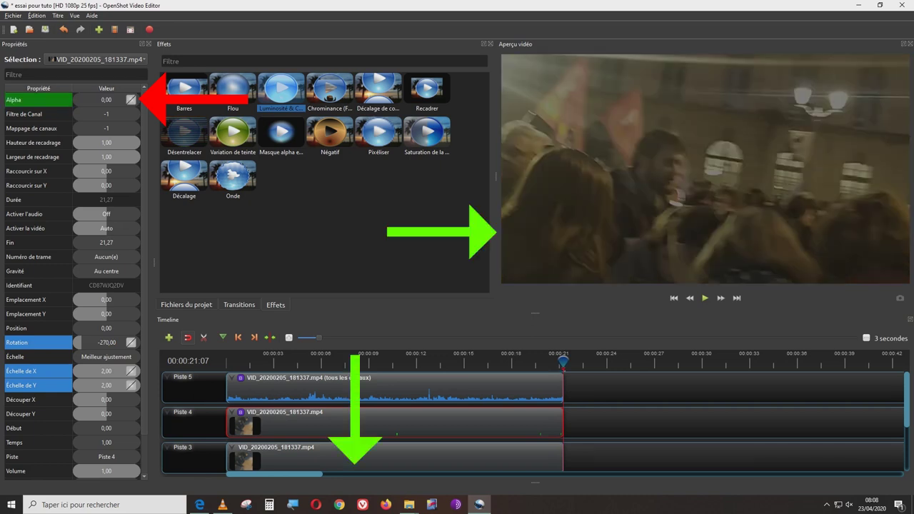
Step: Insert an alpha keyframe on the Piste 3 clip at 00:00:20:10, set its alpha to 0 at 00:00:21:06, and scrub through the fade
left_click_drag(563, 361, 549, 361)
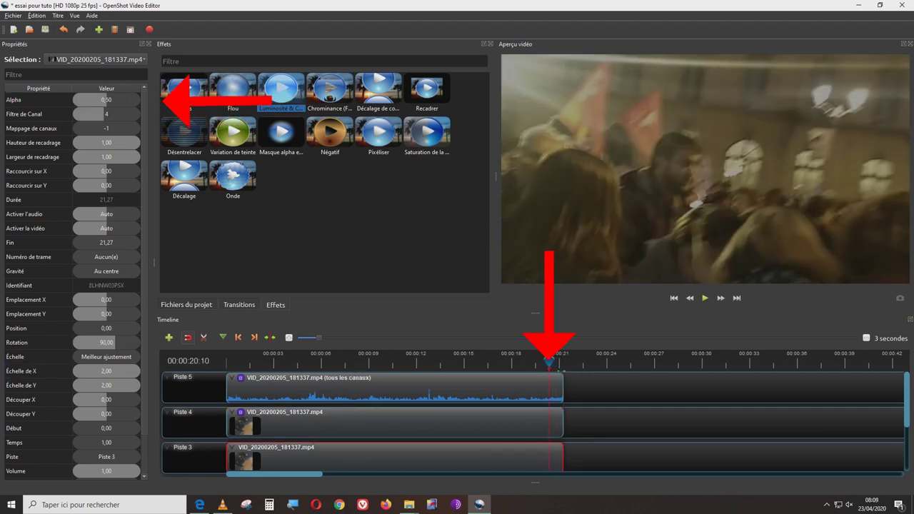
right_click(105, 99)
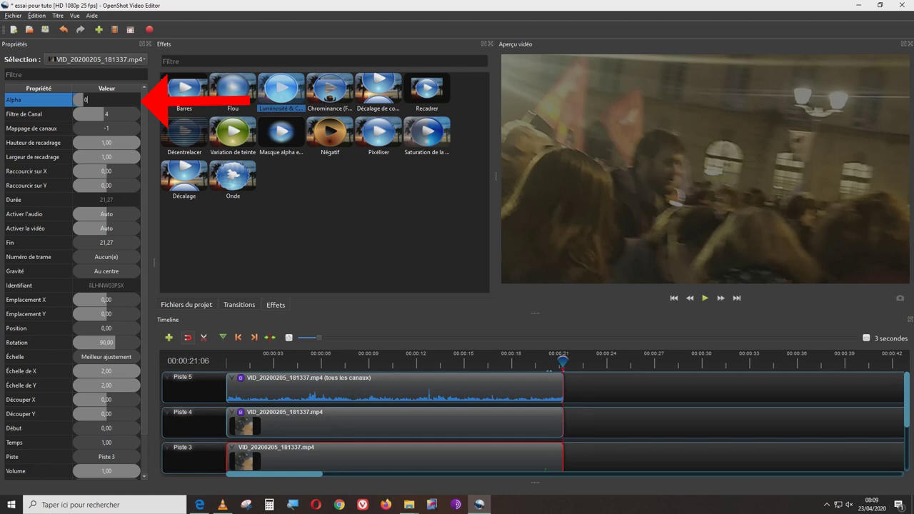
type("0,15")
key("Return")
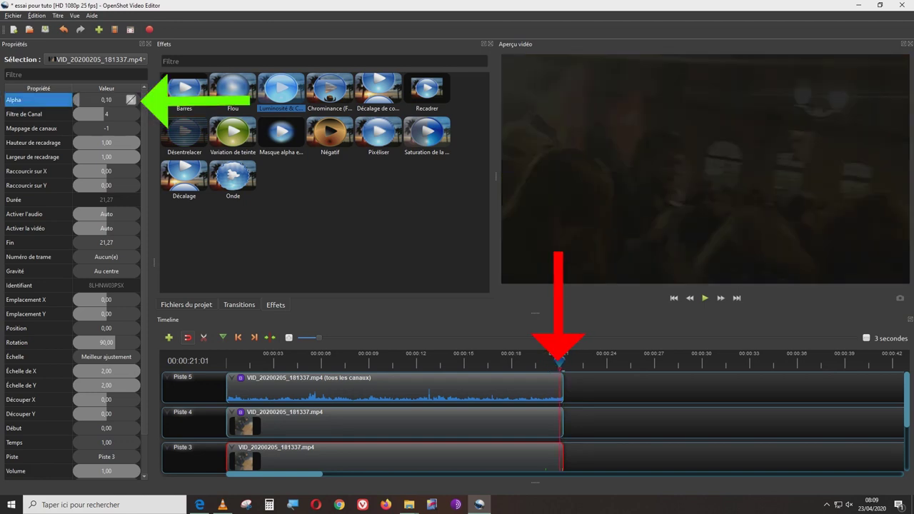
left_click_drag(556, 362, 542, 362)
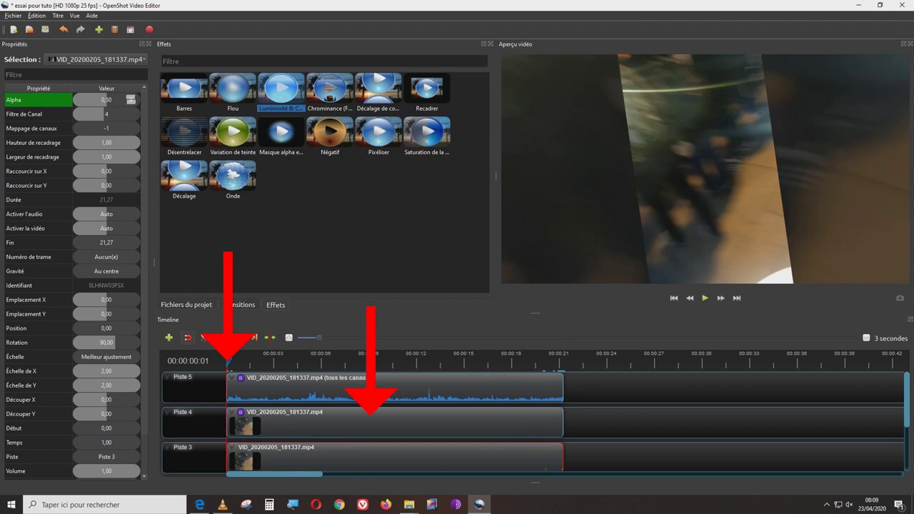
Step: Apply a fast fade-in (Fondu en entrée rapide) to the start of the Piste 3 clip
right_click(240, 460)
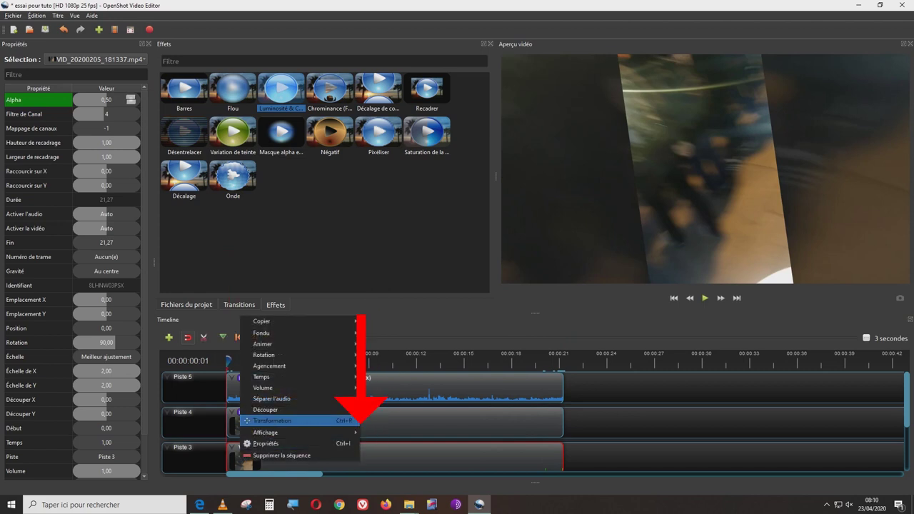
mouse_move(300, 333)
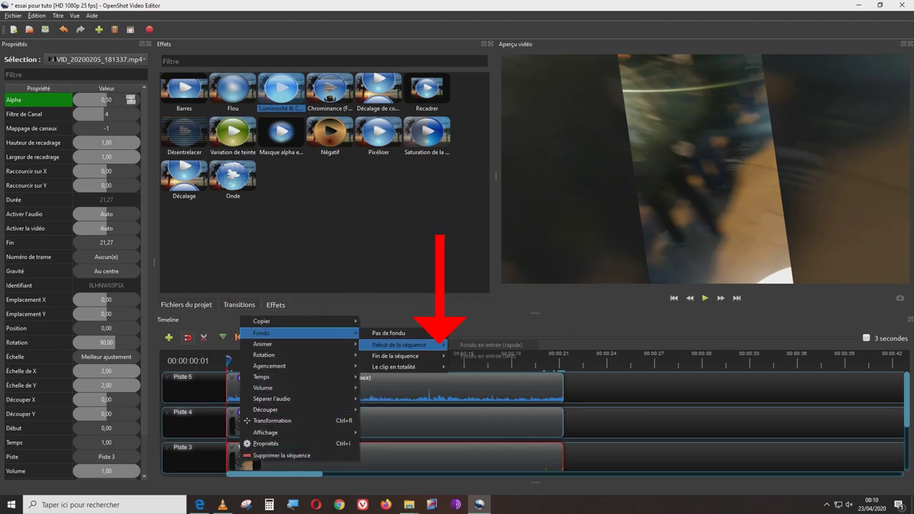
mouse_move(437, 345)
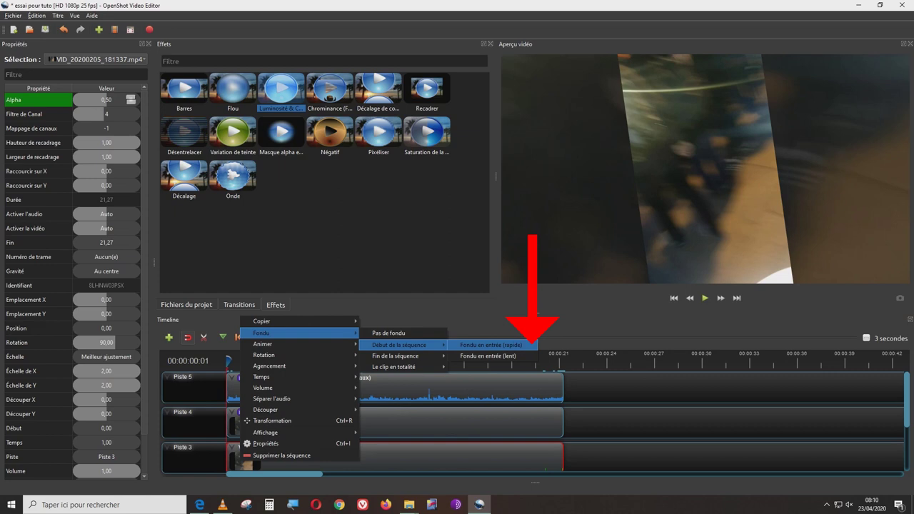
left_click(532, 356)
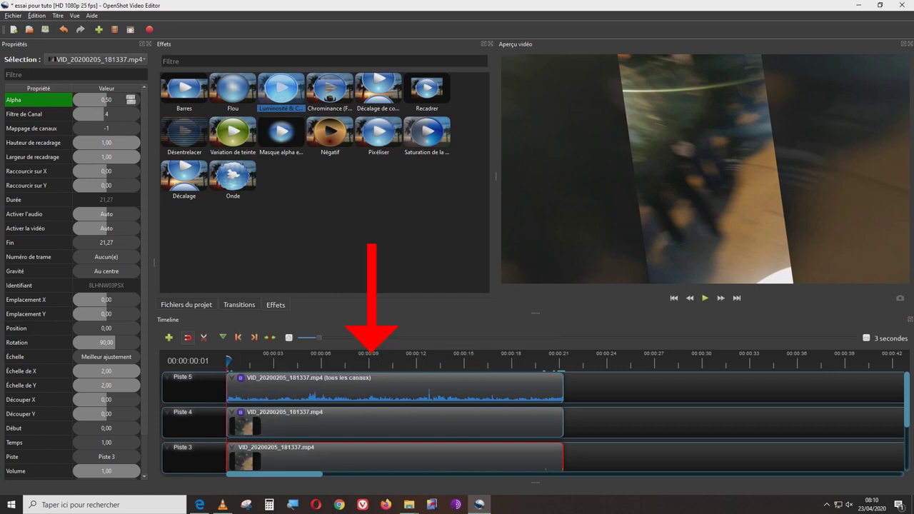
Step: Apply a fast fade-in (Fondu en entrée rapide) to the start of the Piste 4 clip and save the project
right_click(345, 428)
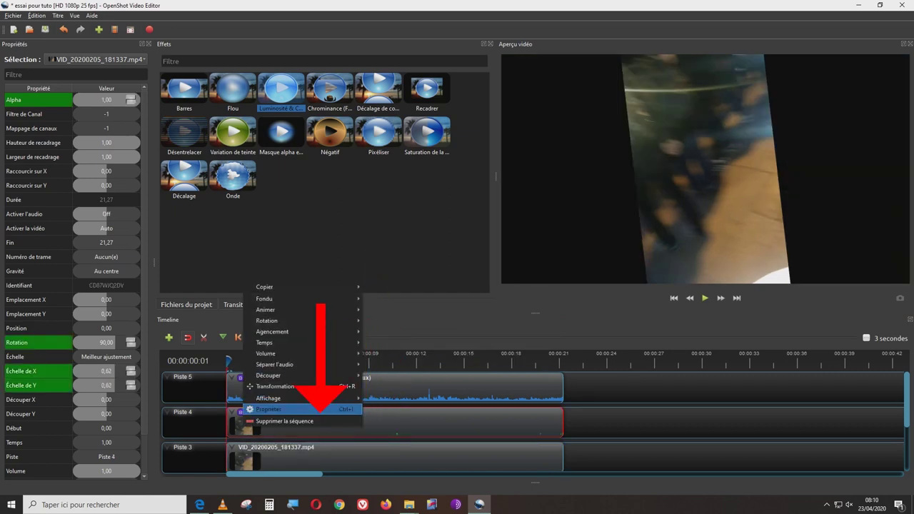
mouse_move(322, 298)
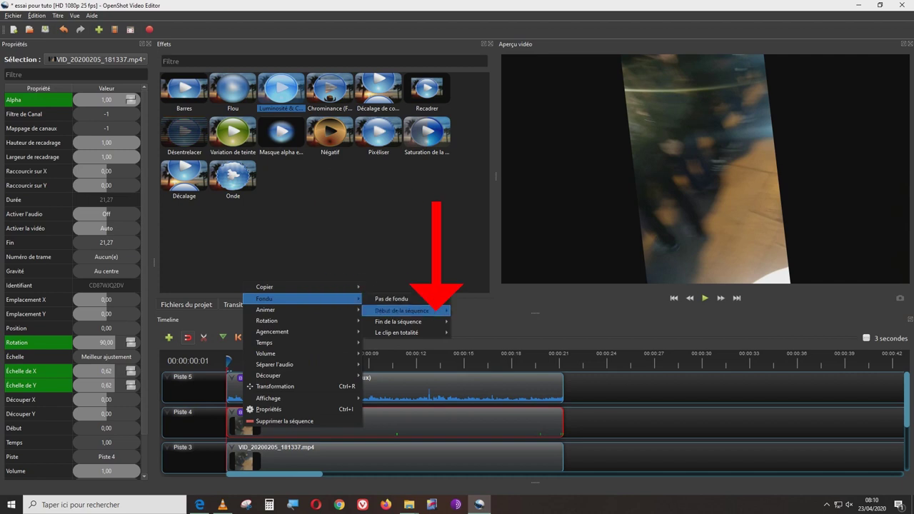
mouse_move(401, 311)
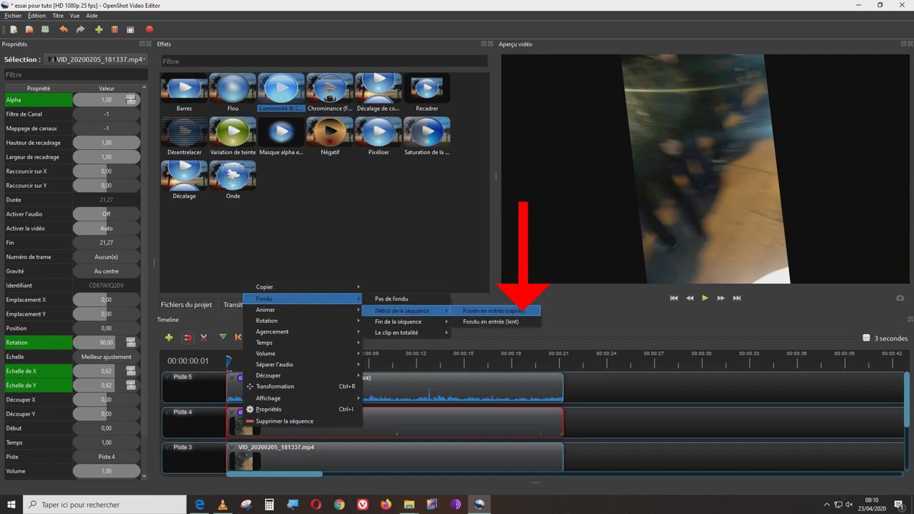
left_click(494, 311)
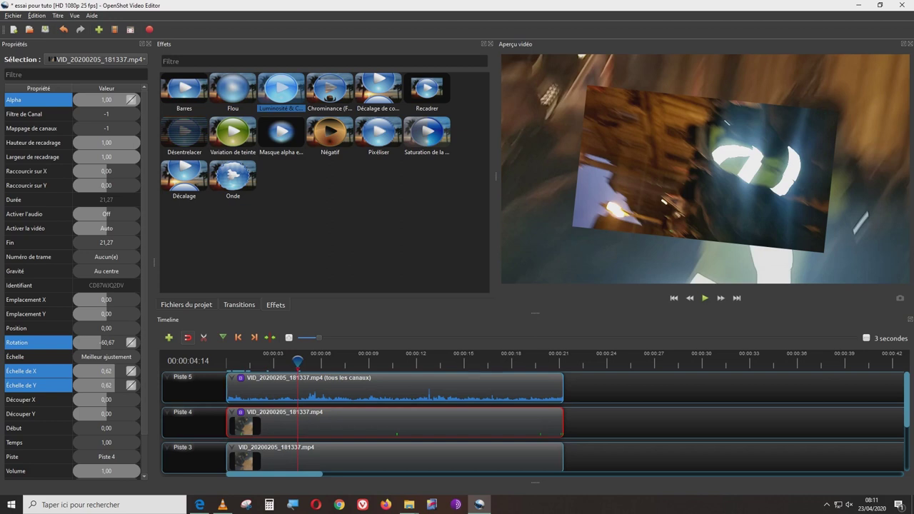
key("ctrl+s")
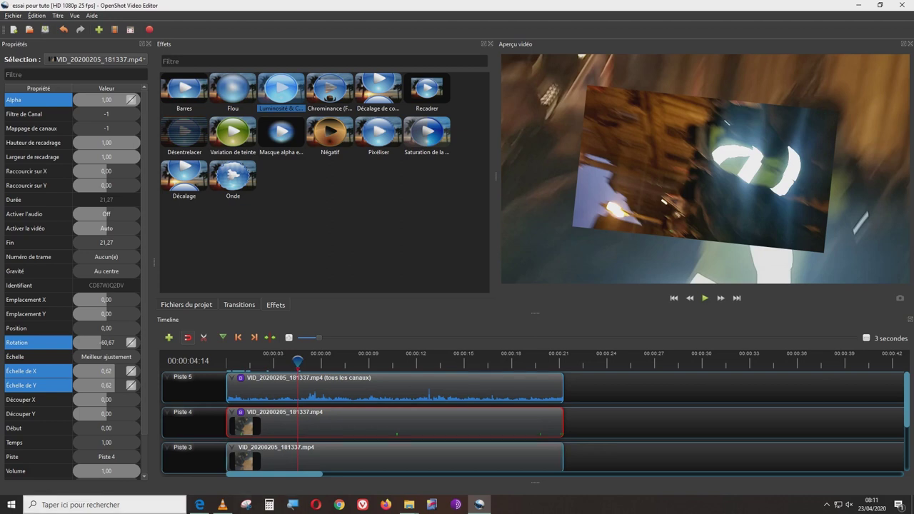